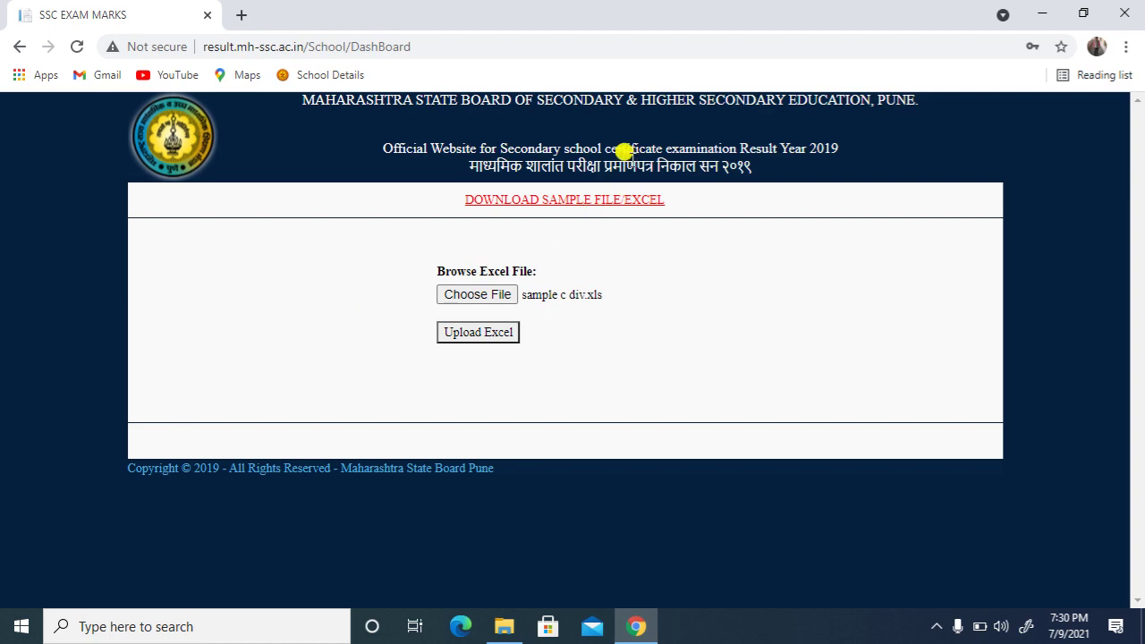
Download the sample Excel file from the results site, open sample.xls maximized and enable editing
left_click(573, 200)
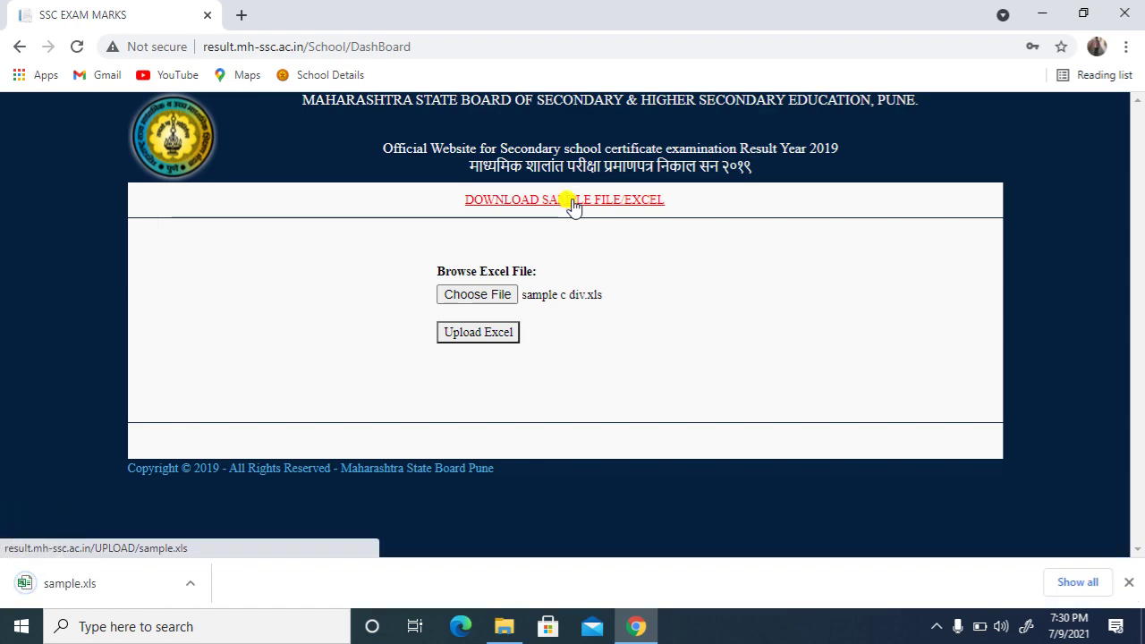
left_click(34, 583)
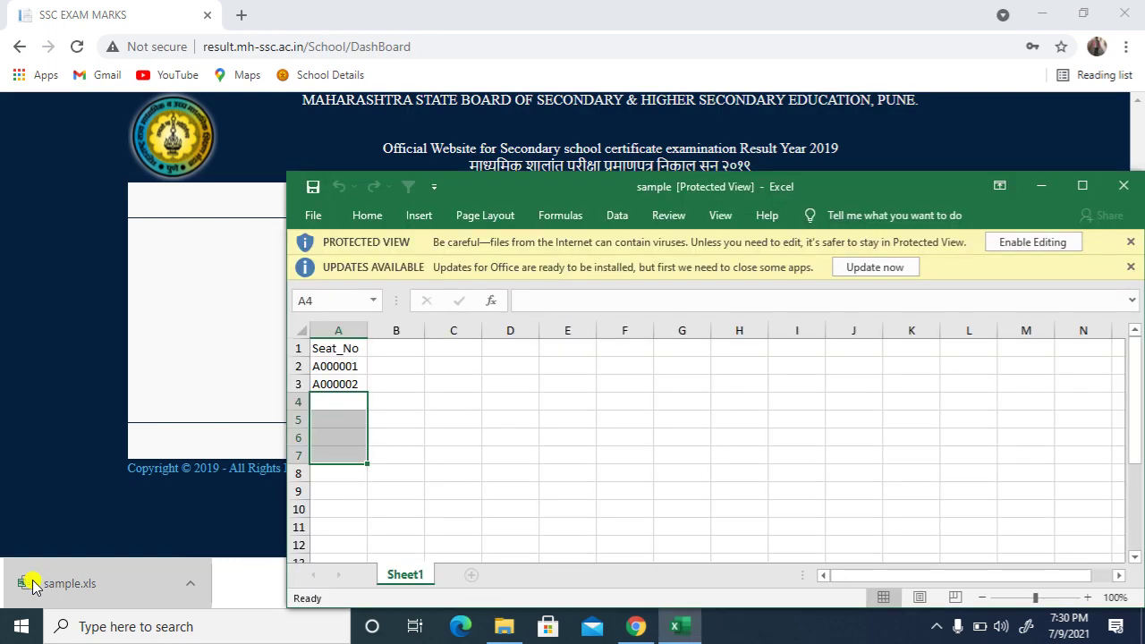
left_click(1082, 186)
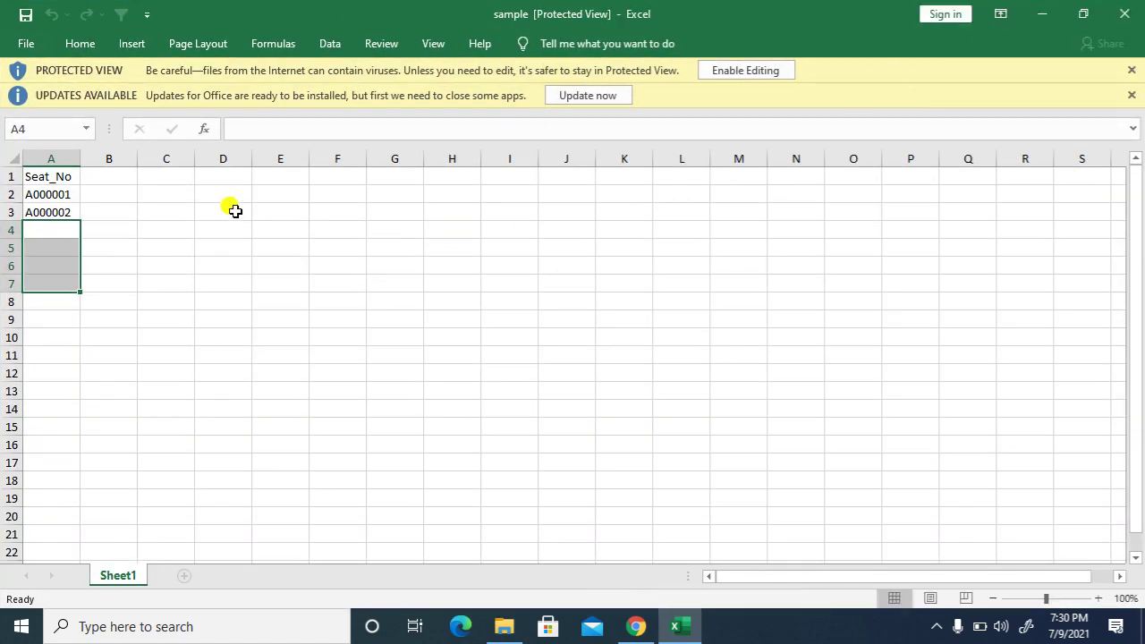
left_click(728, 72)
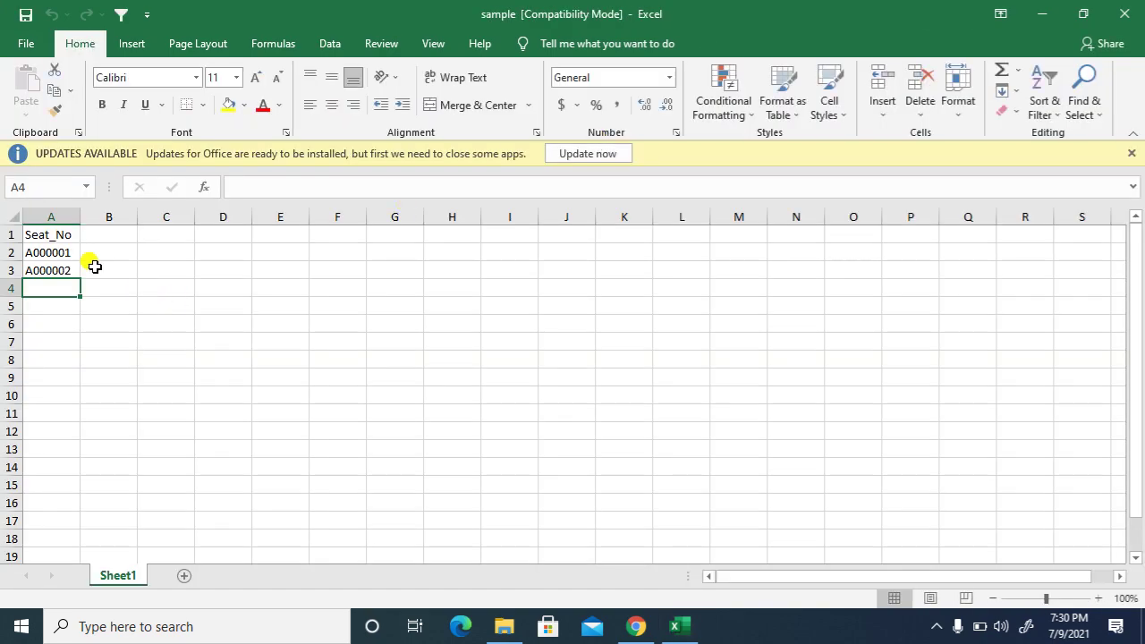
Clear the two placeholder seat numbers in A2 and A3 below the Seat_No header, leaving A2 selected
left_click(43, 253)
key("Delete")
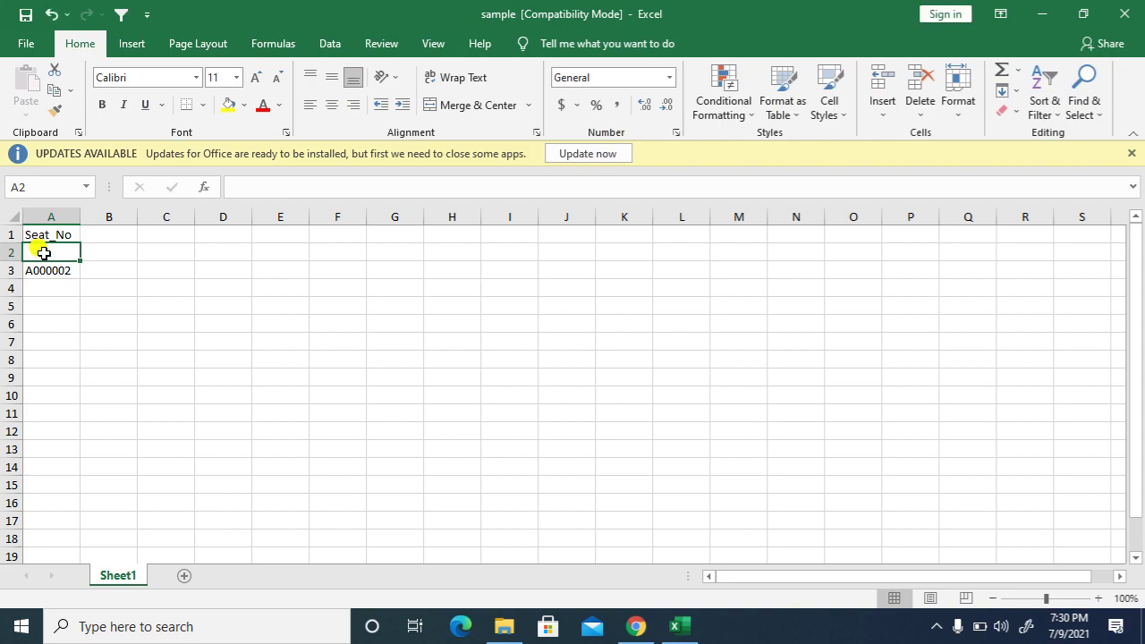
left_click(43, 270)
key("Delete")
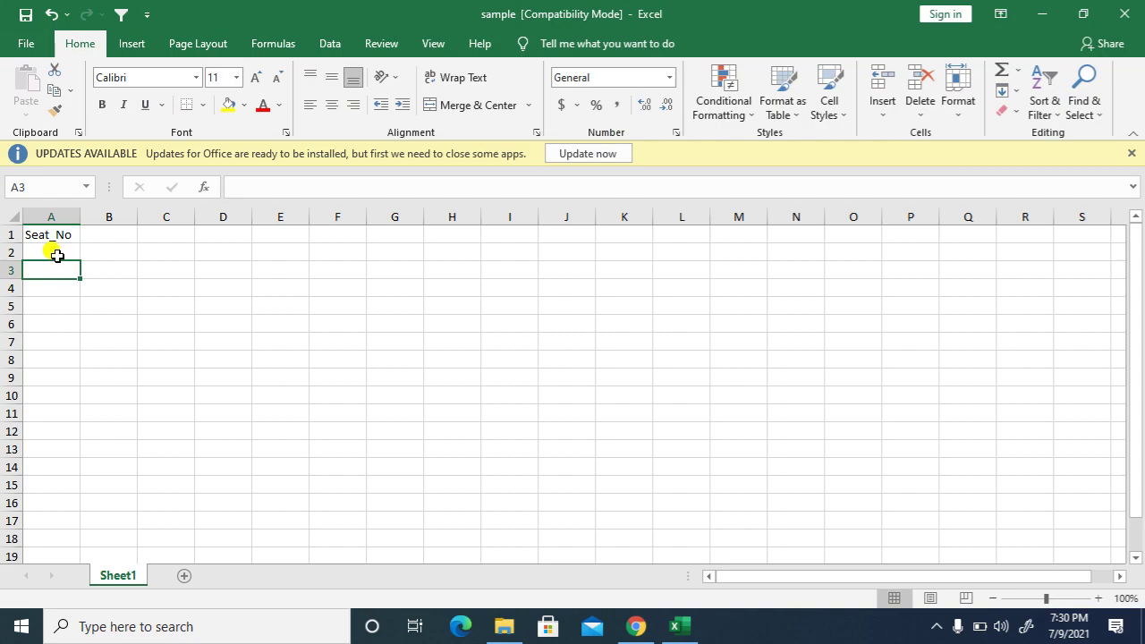
left_click(58, 251)
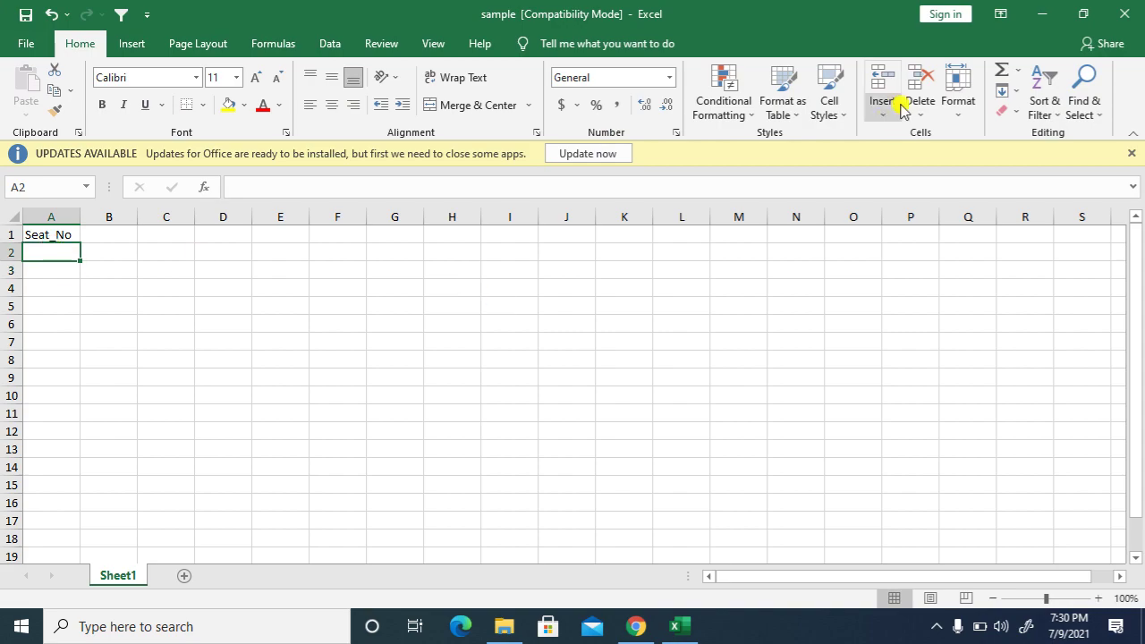
Open the XII Sci Prelim.21 -Chem final workbook from the desktop and show its XII Sci B sheet
left_click(1043, 13)
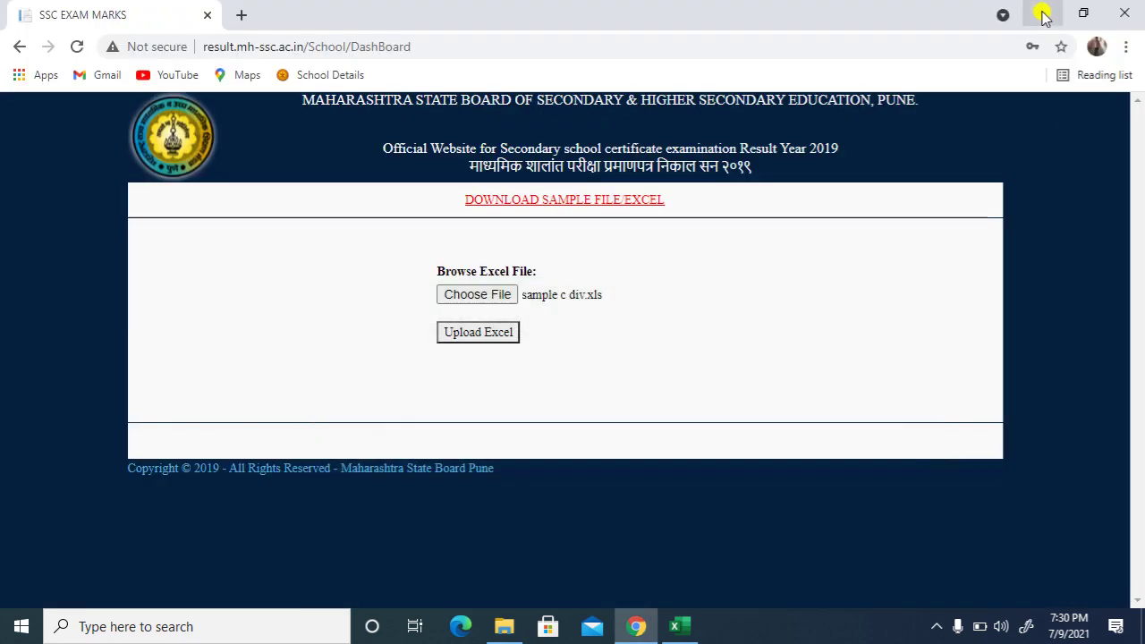
left_click(1044, 13)
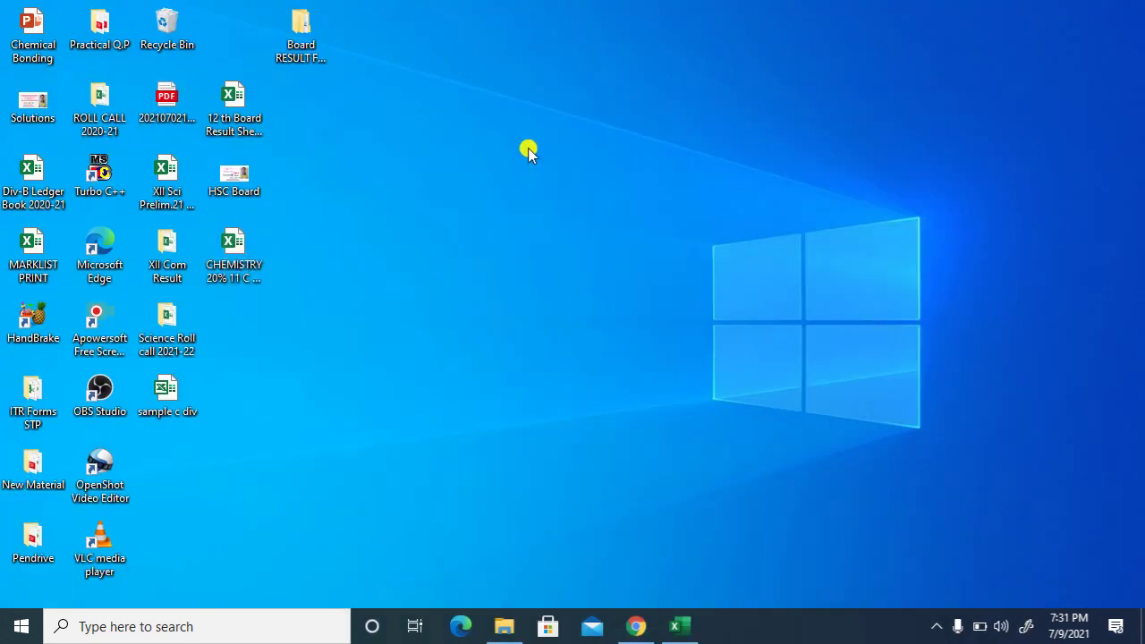
double_click(176, 187)
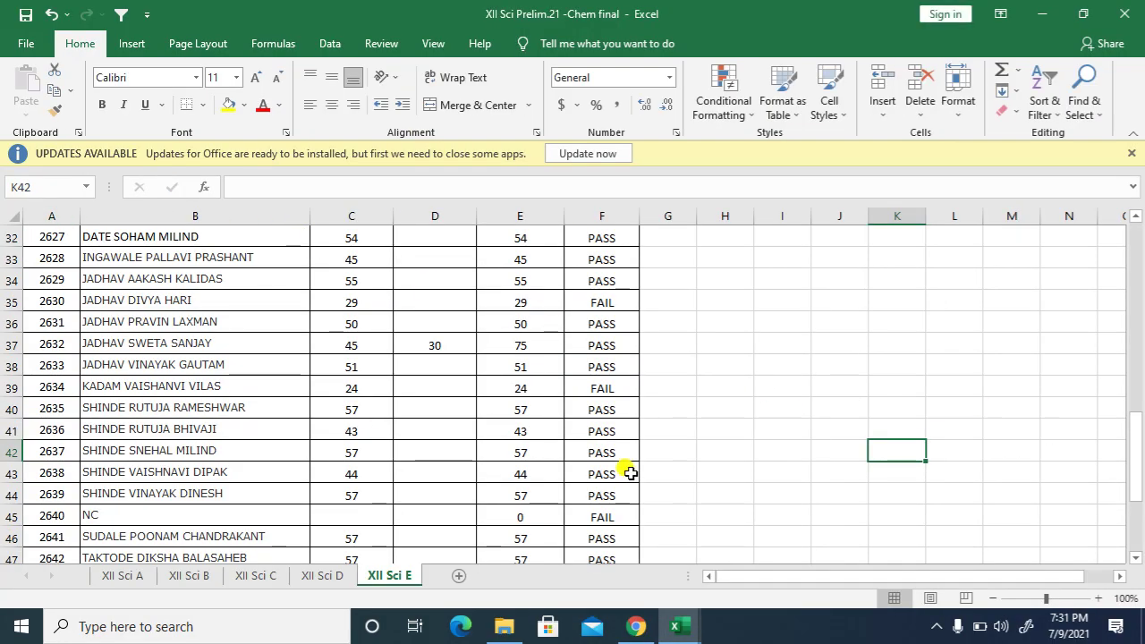
left_click(200, 577)
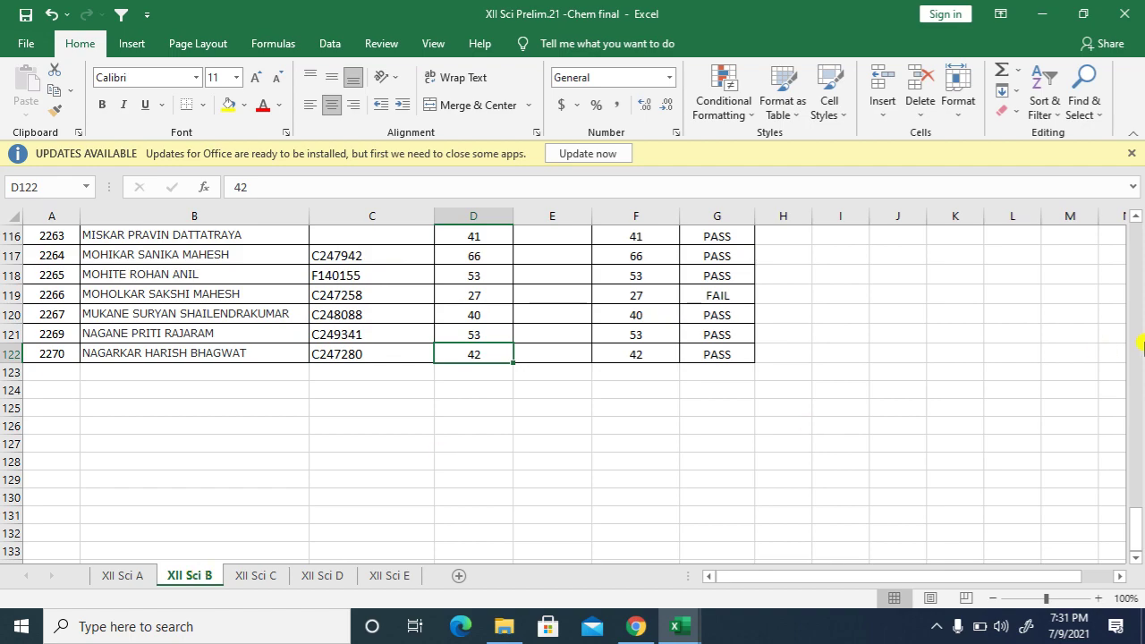
Copy the division B SSC seat numbers from C6:C122 and paste them into the sample workbook starting at A2
left_click_drag(1136, 529, 1140, 249)
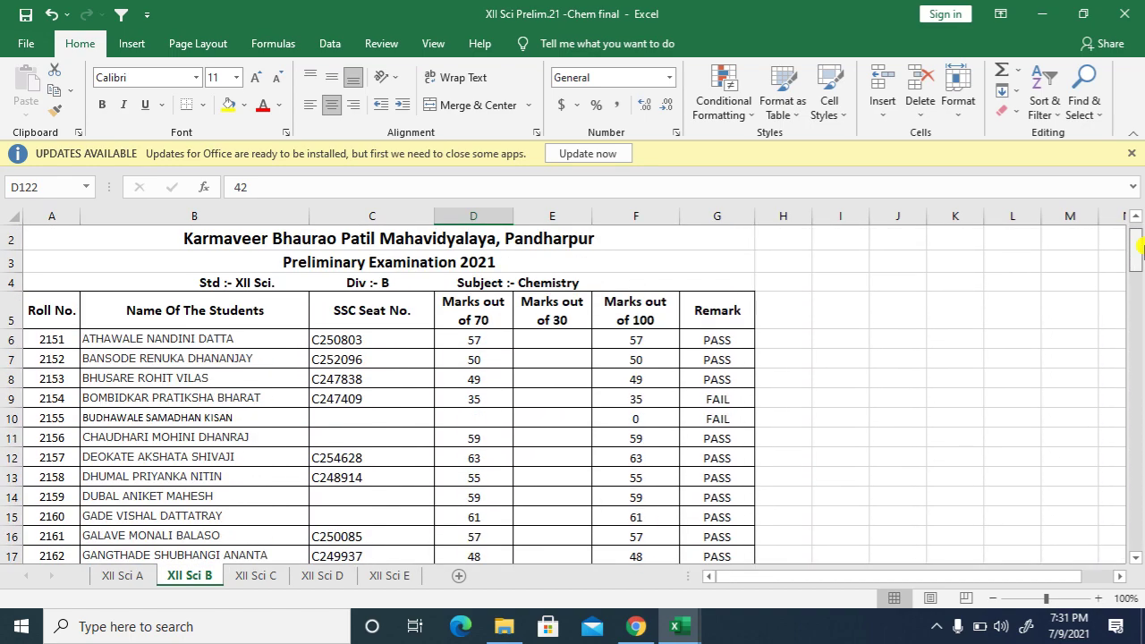
left_click_drag(363, 313, 379, 495)
key("ctrl+c")
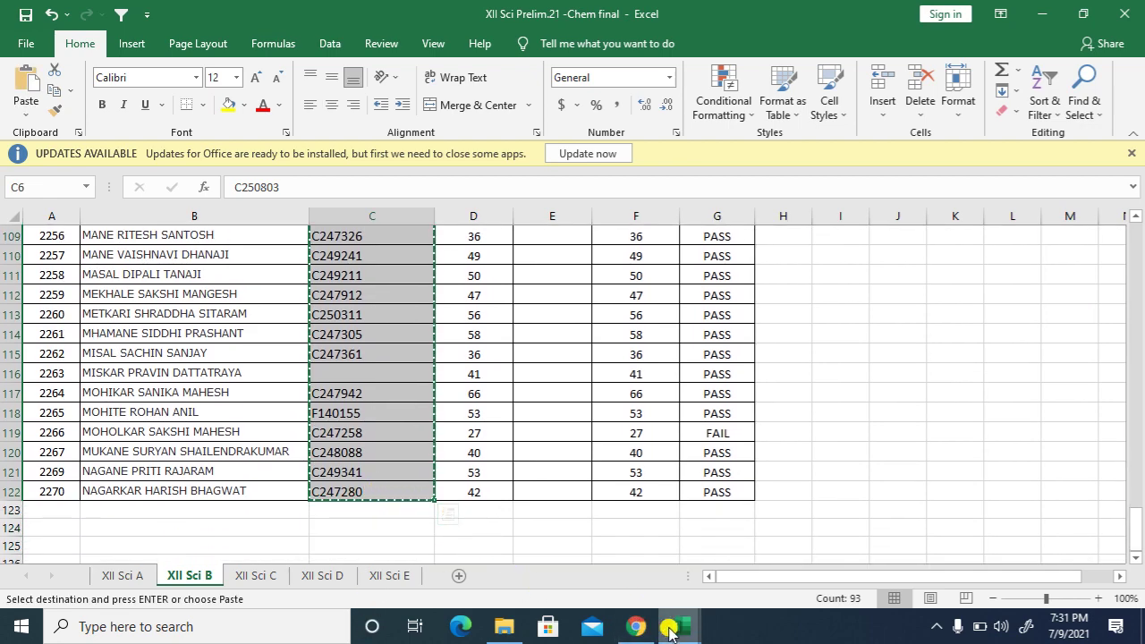
mouse_move(677, 628)
left_click(605, 558)
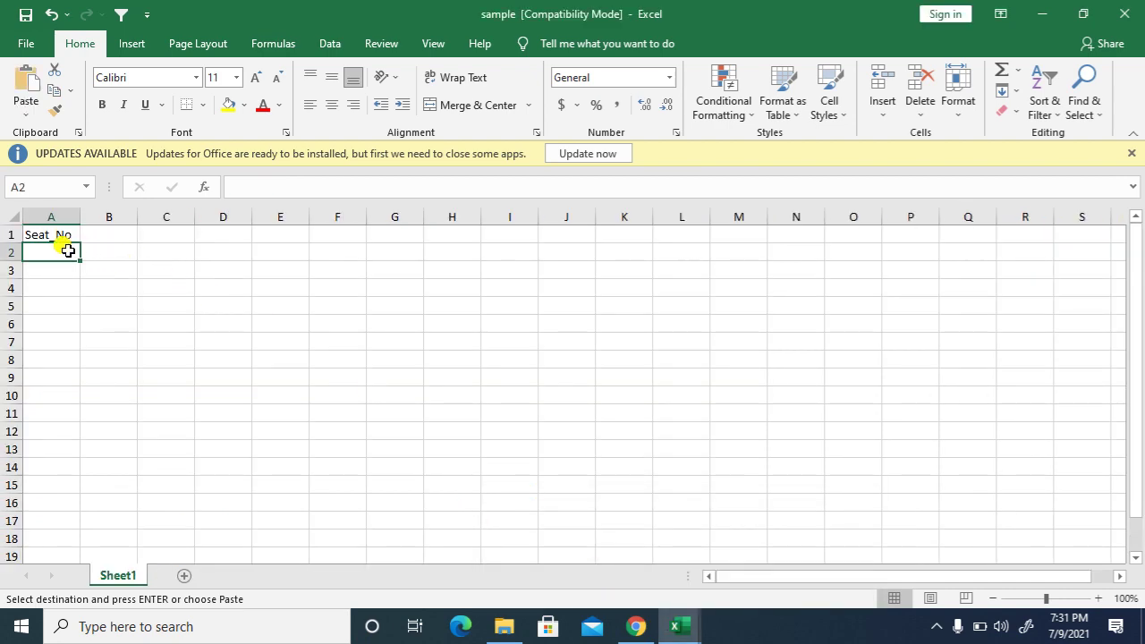
key("ctrl+v")
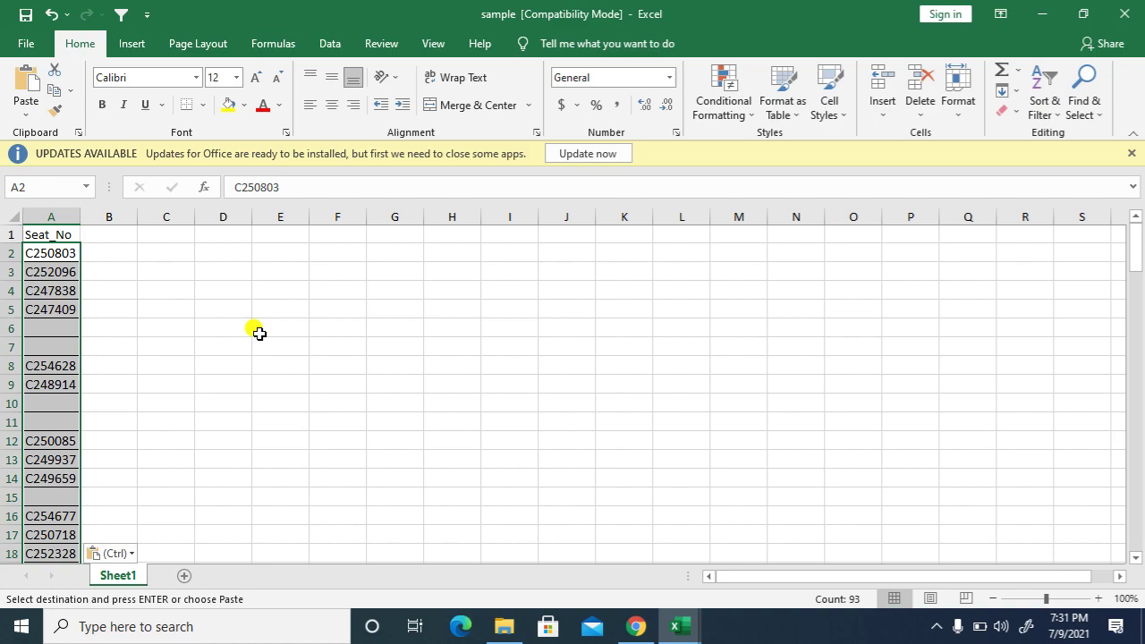
Save the filled seat number workbook to the Desktop as "sample B" in Excel 97-2003 format
left_click(25, 14)
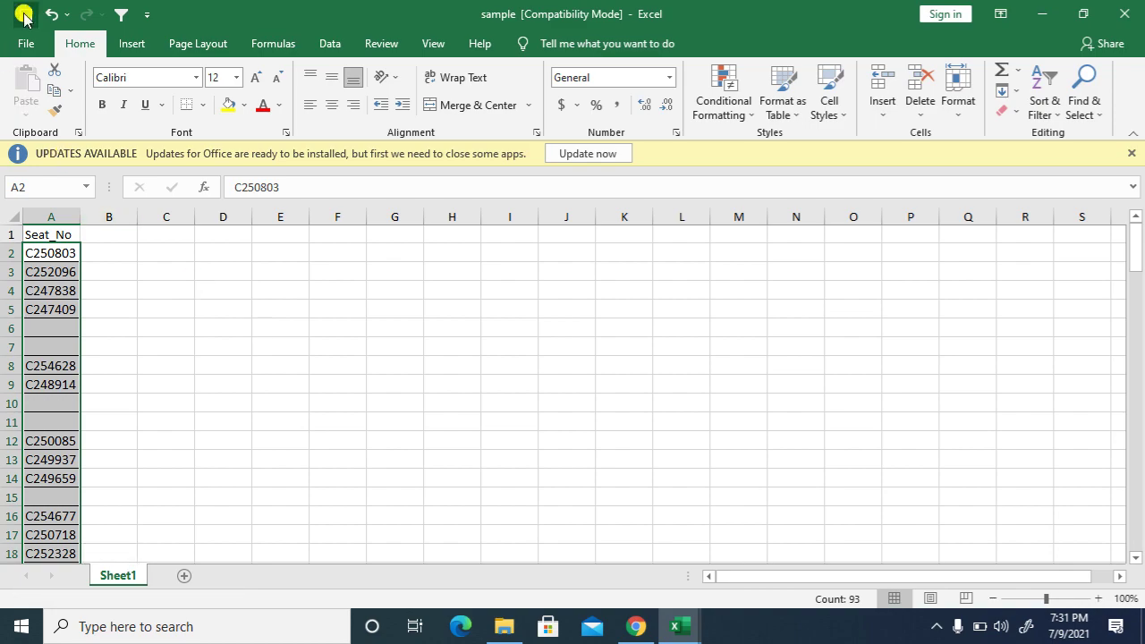
left_click(24, 45)
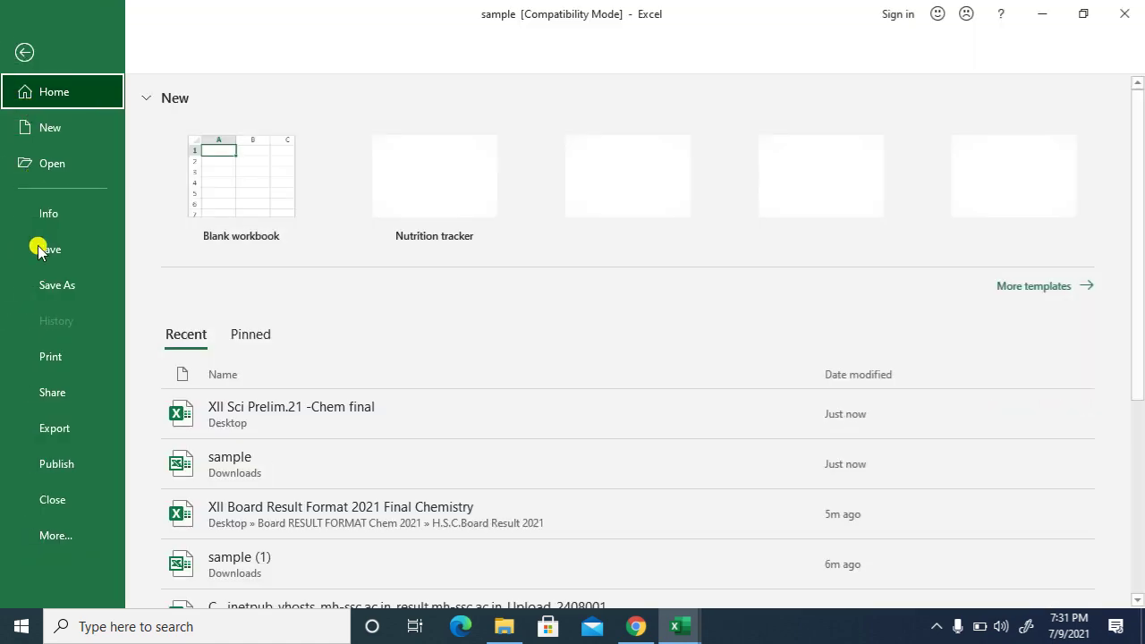
left_click(44, 287)
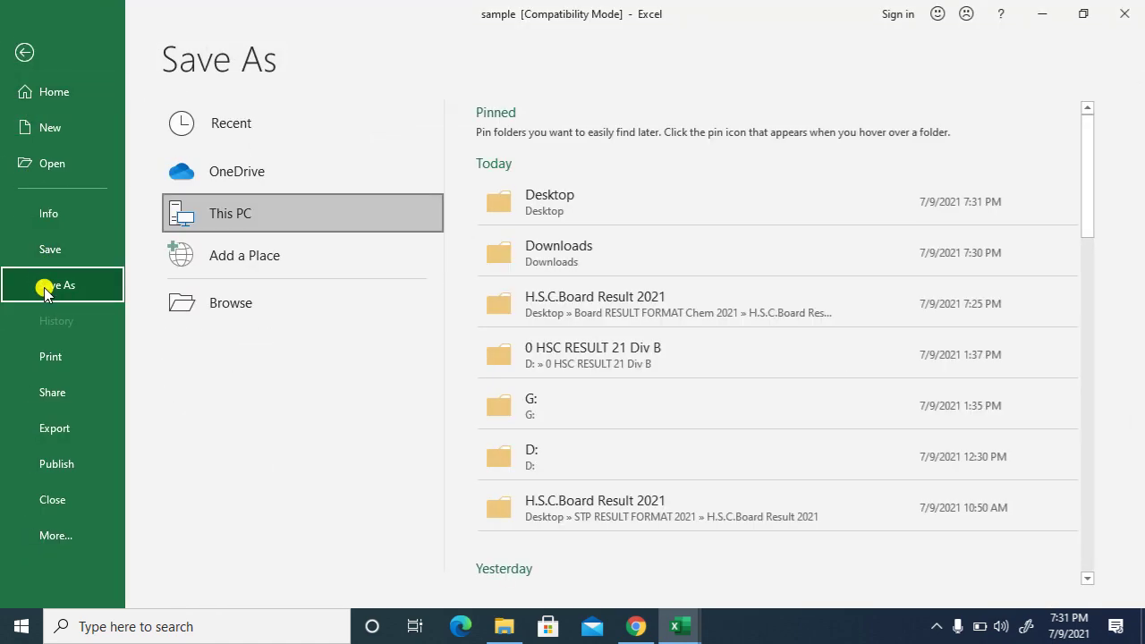
left_click(573, 194)
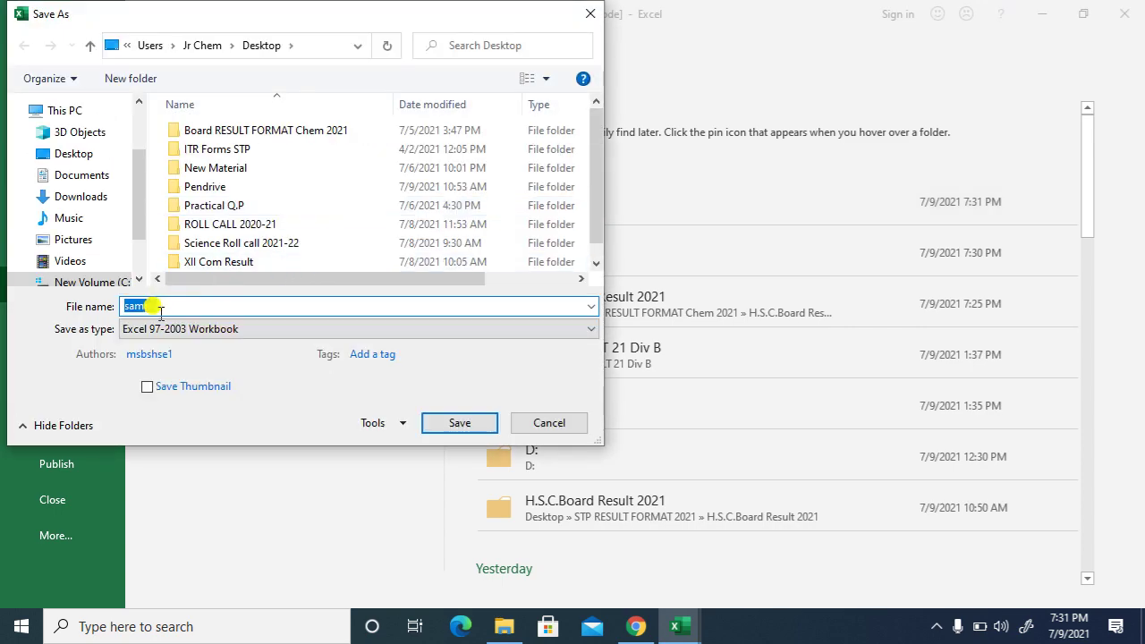
left_click(170, 306)
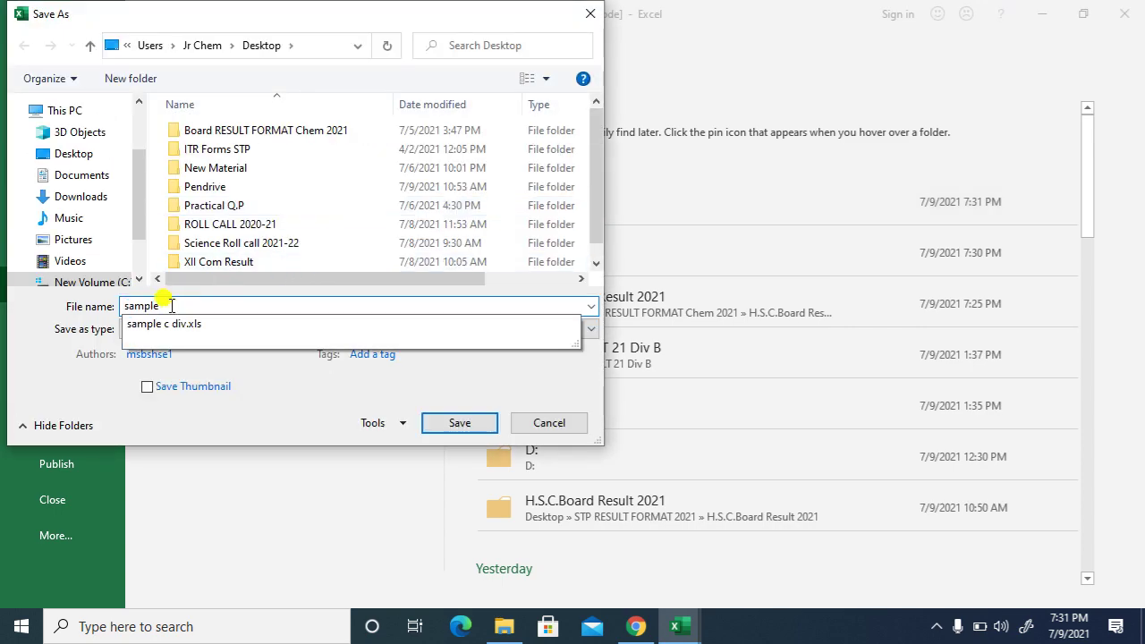
type("b")
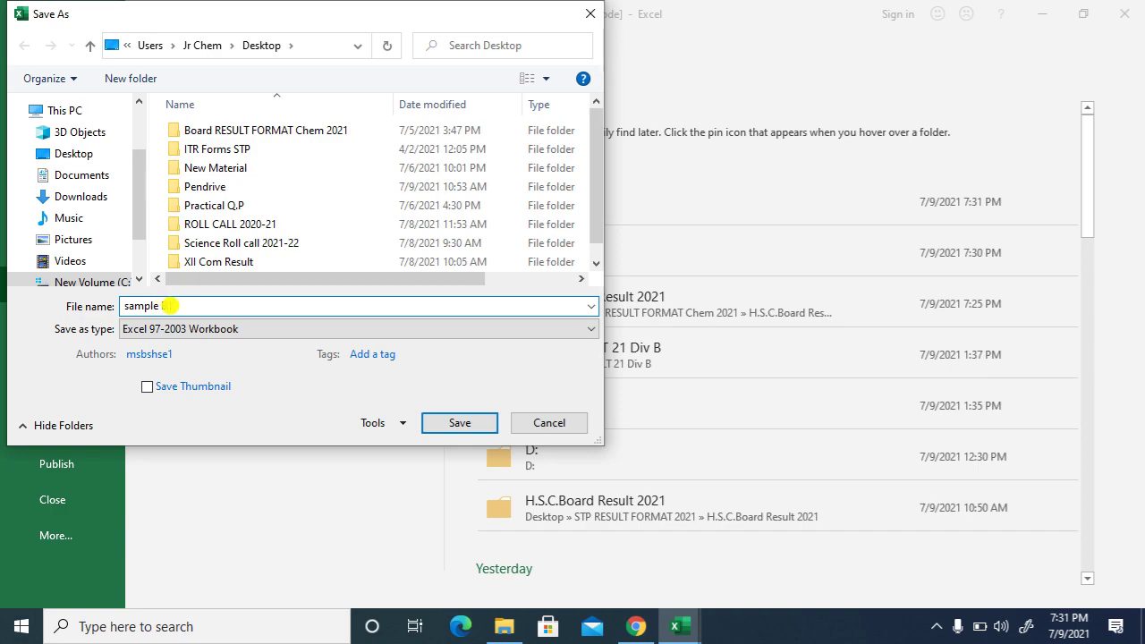
left_click(455, 428)
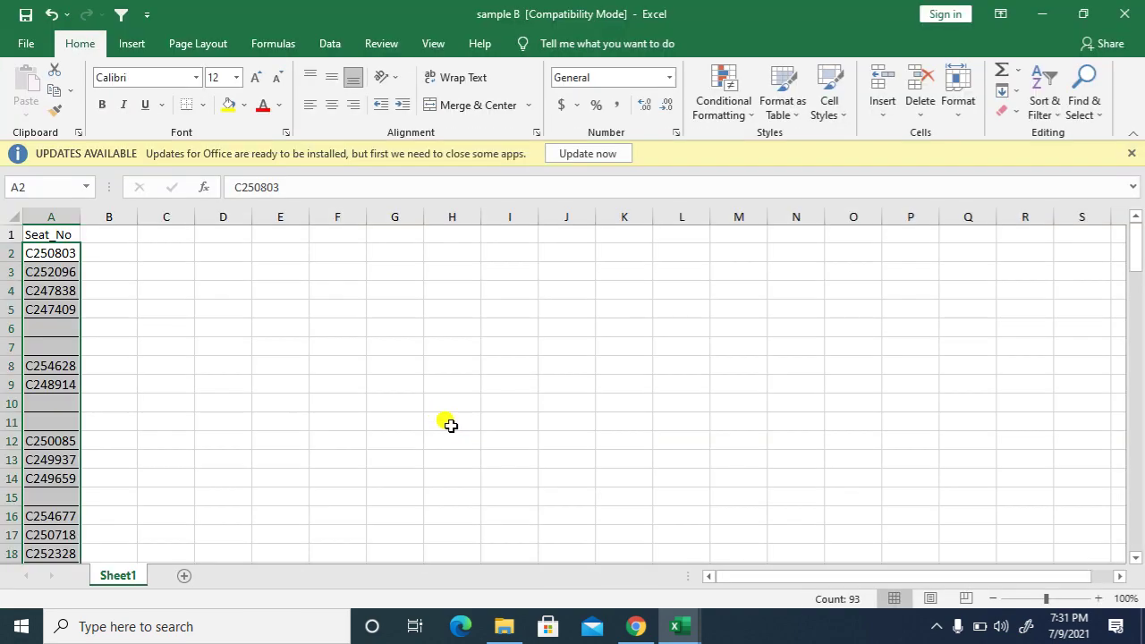
Switch to Chrome, choose sample B from the Desktop as the Excel file on the results site and upload it
left_click(1041, 13)
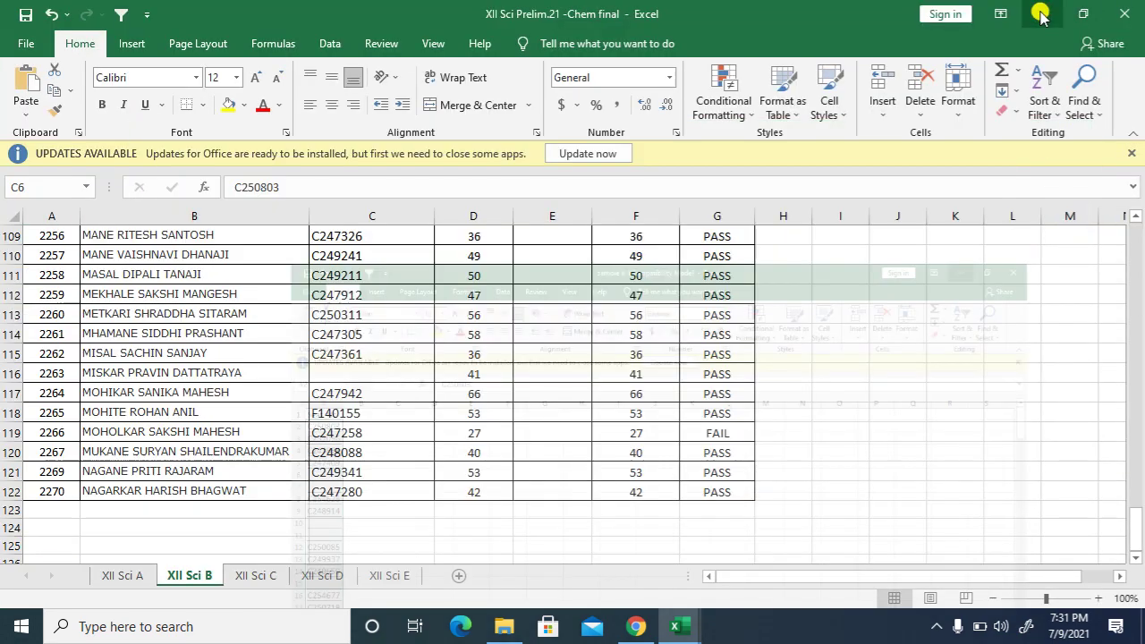
left_click(633, 627)
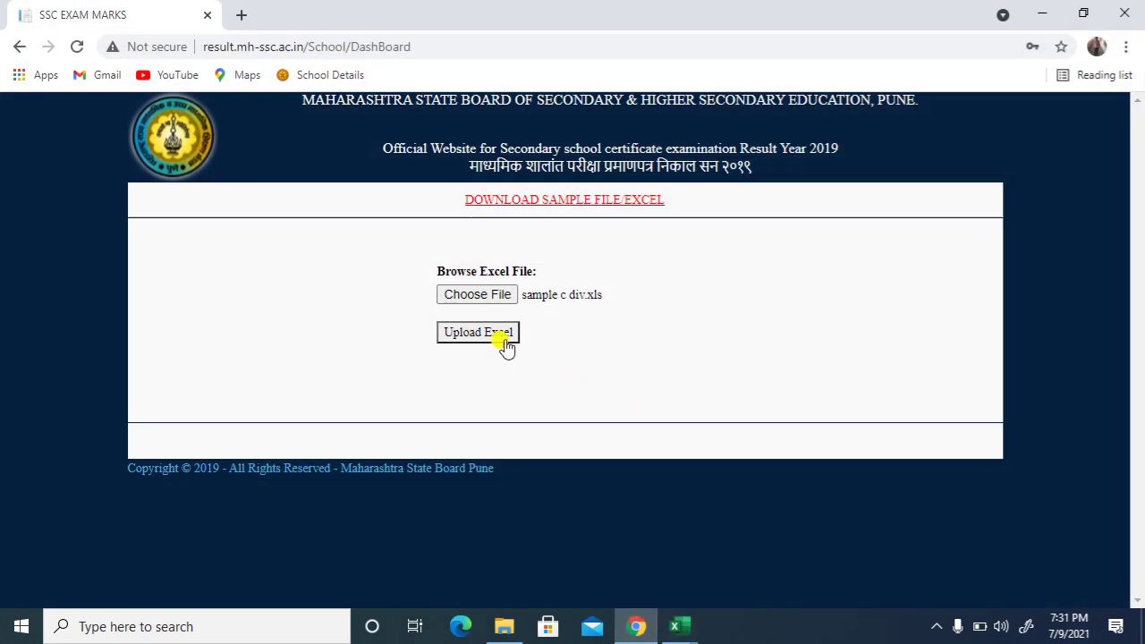
left_click(495, 298)
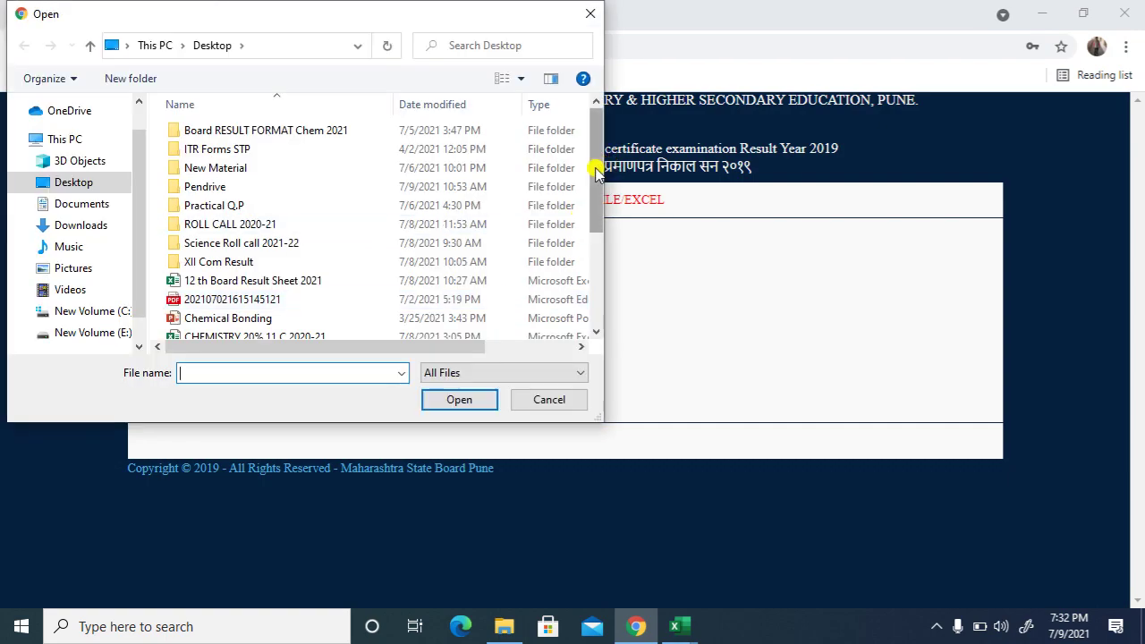
left_click_drag(600, 206, 604, 243)
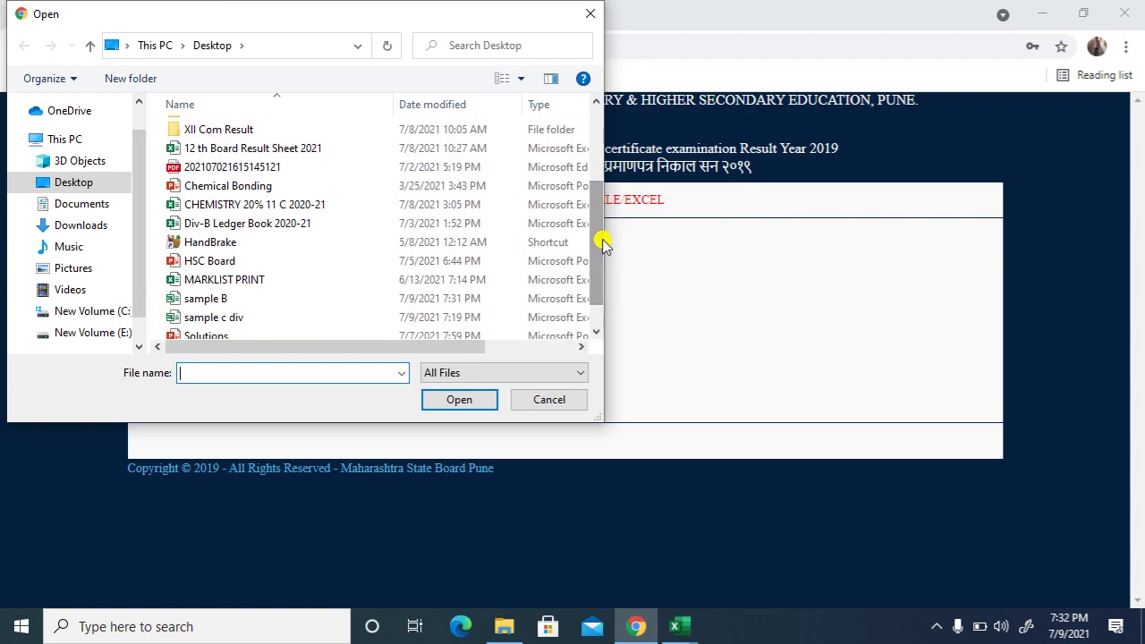
left_click(190, 299)
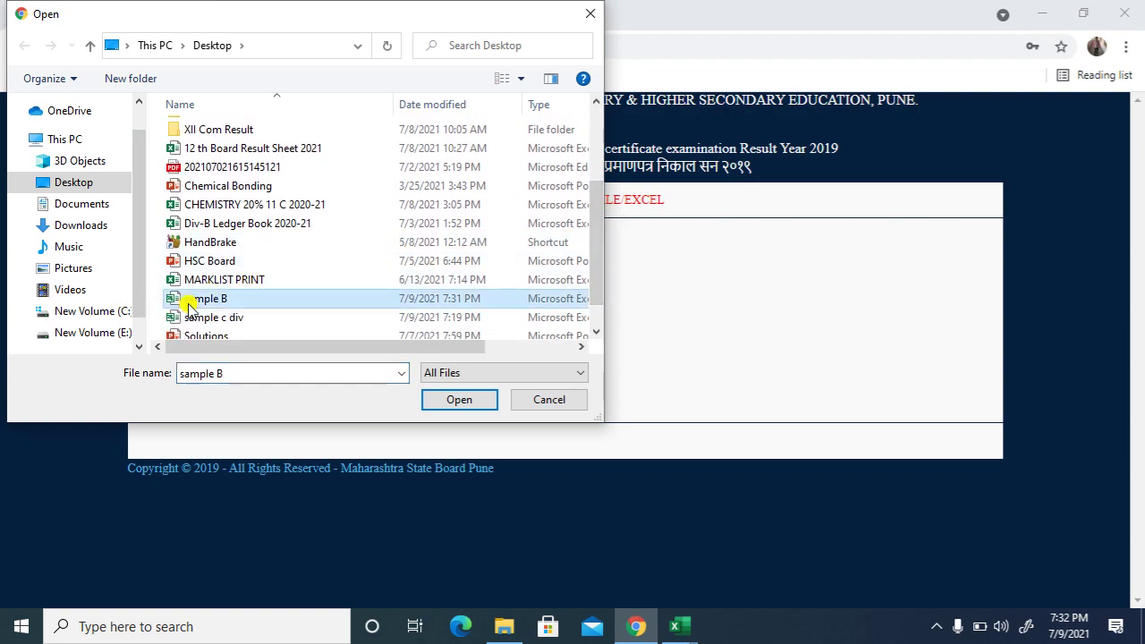
left_click(458, 399)
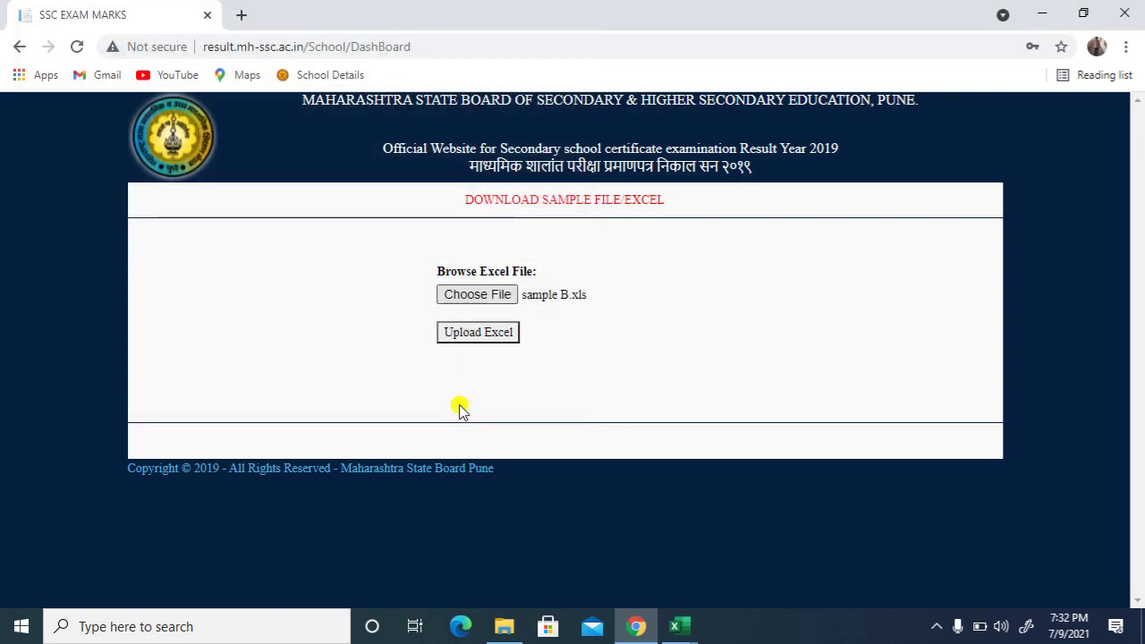
left_click(492, 340)
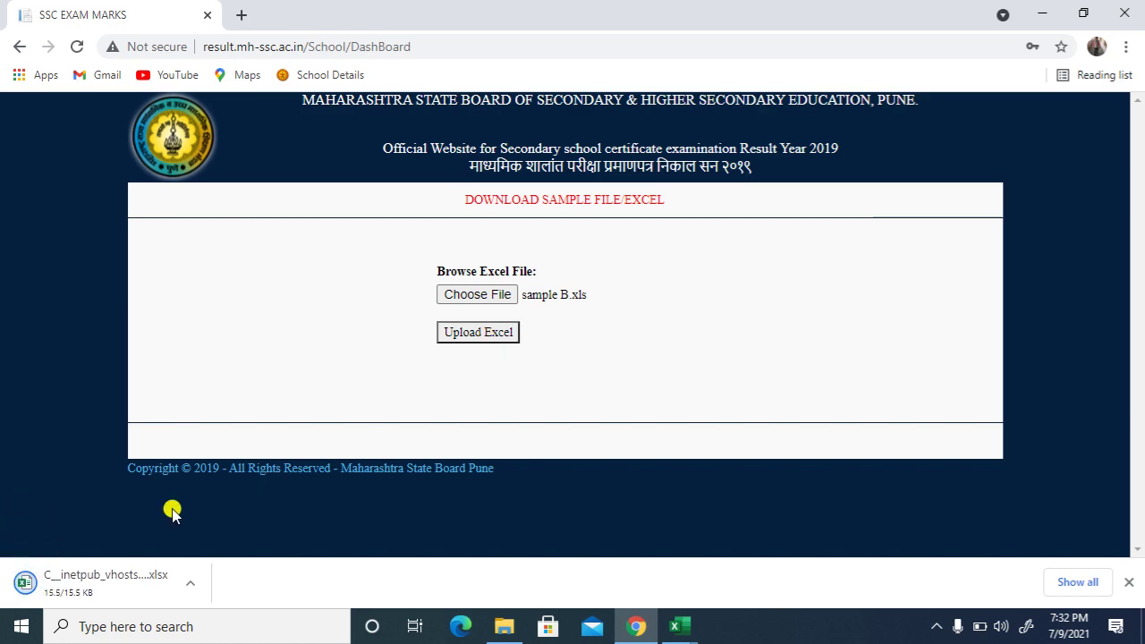
Open the downloaded results workbook and copy the best-three-subject averages in M8:M124
left_click(81, 591)
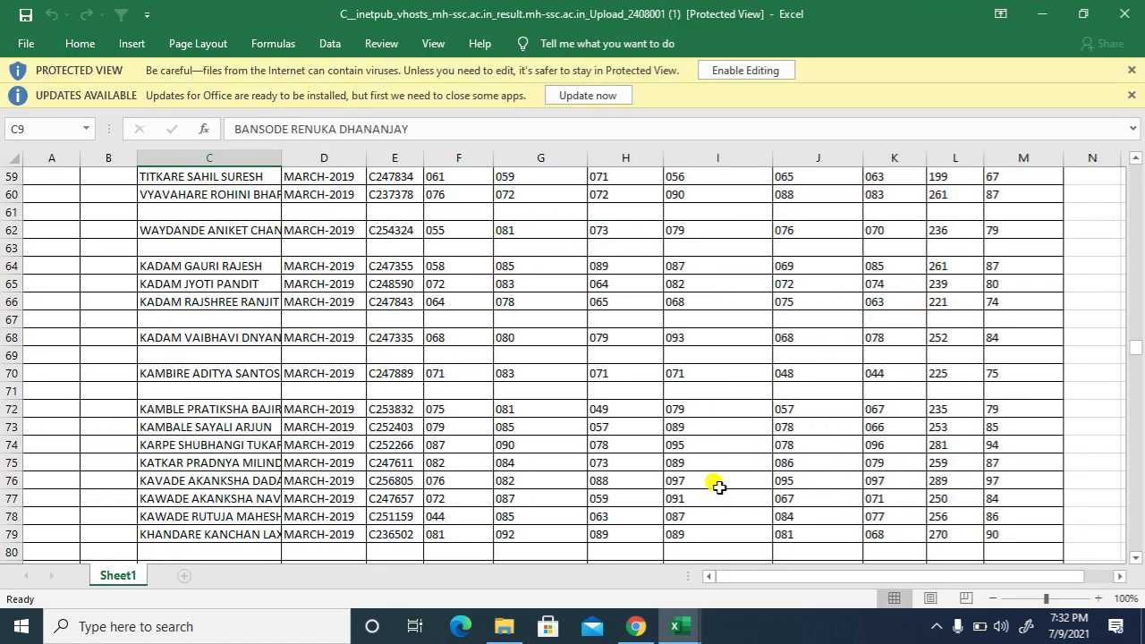
left_click_drag(1136, 370, 1140, 168)
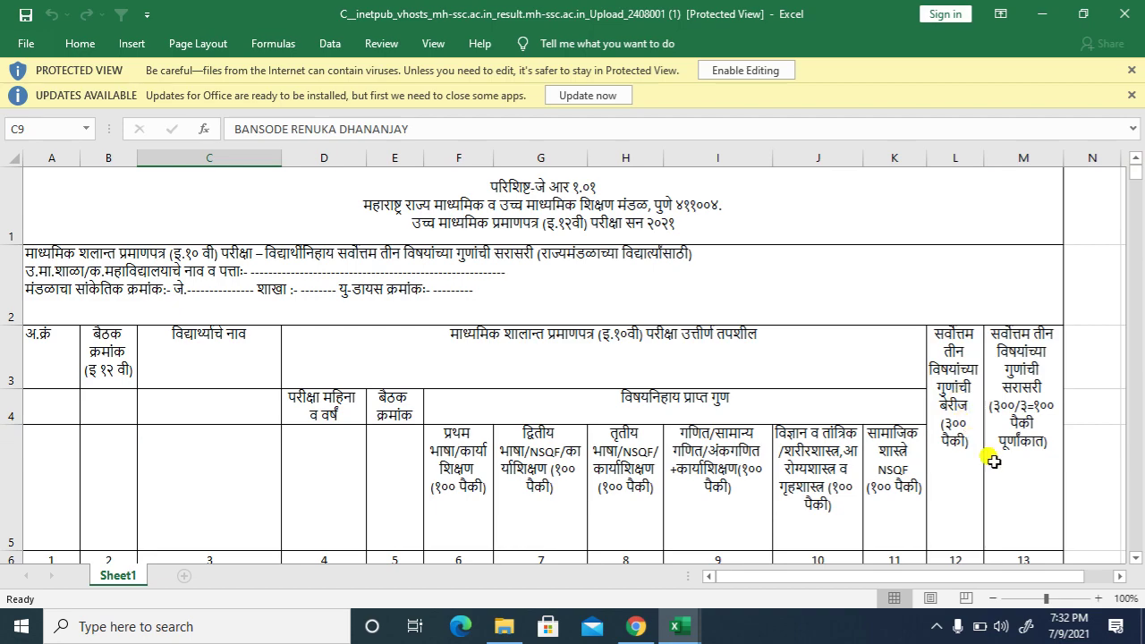
left_click(1134, 558)
left_click(1136, 559)
left_click(1136, 559)
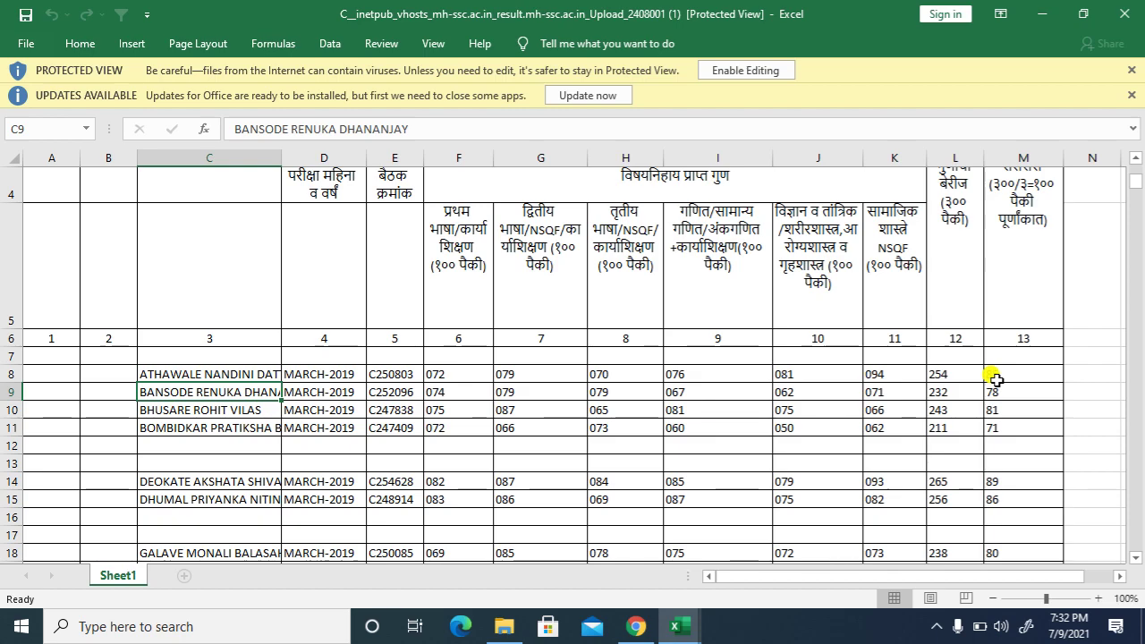
left_click_drag(999, 374, 995, 483)
key("ctrl+c")
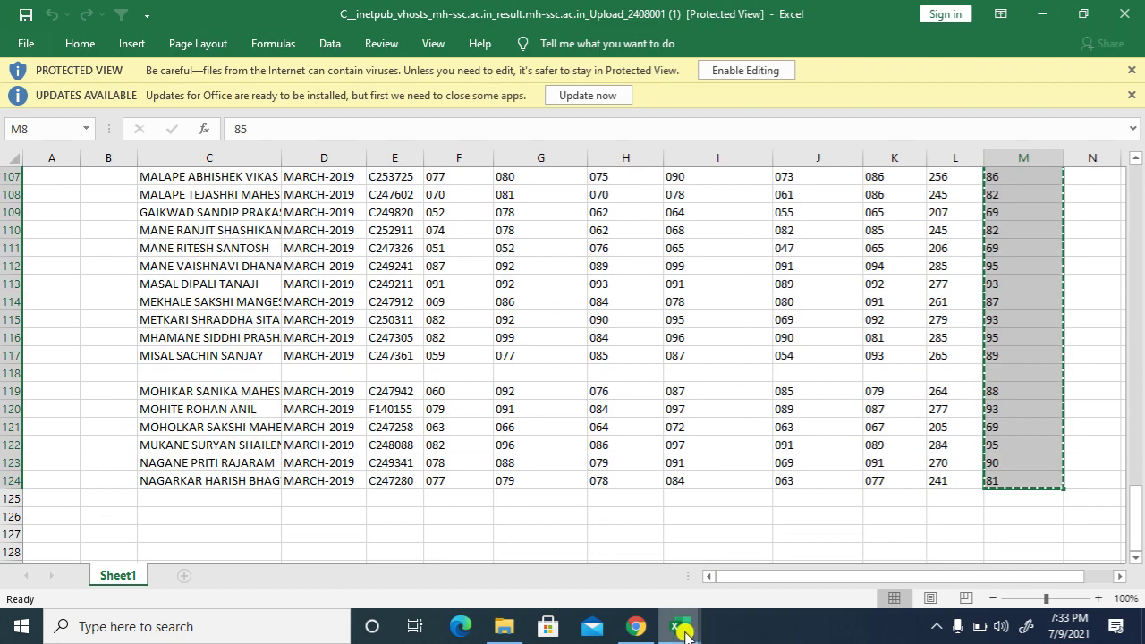
Open the XII Board Result Format 2021 Final Chemistry workbook from the Board RESULT FORMAT Chem 2021 folder on the Desktop
mouse_move(684, 629)
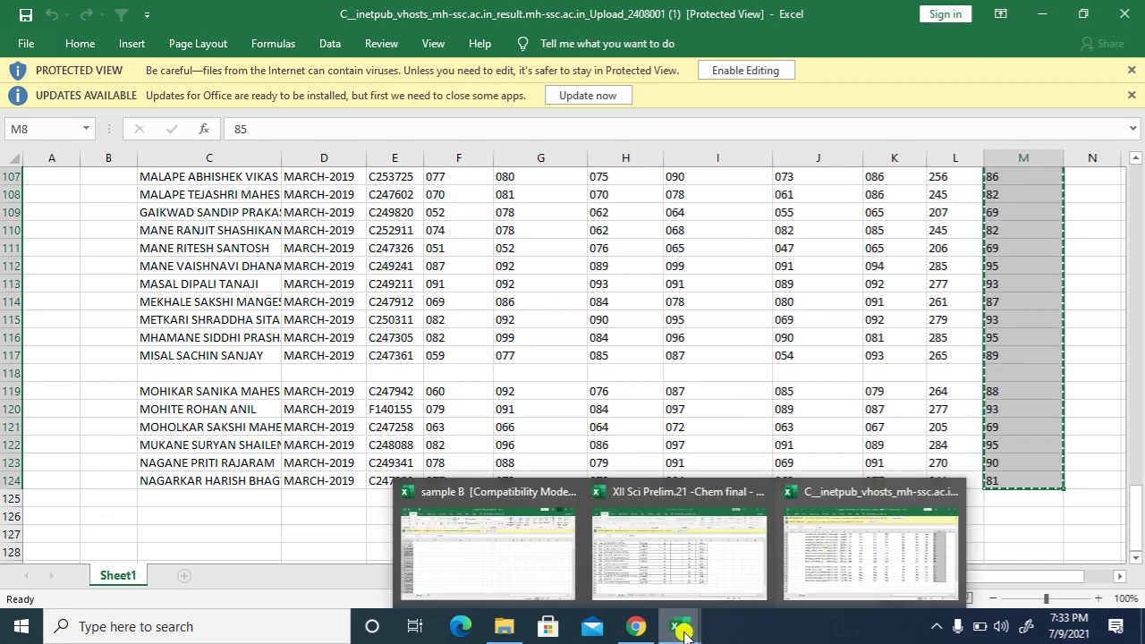
left_click(695, 583)
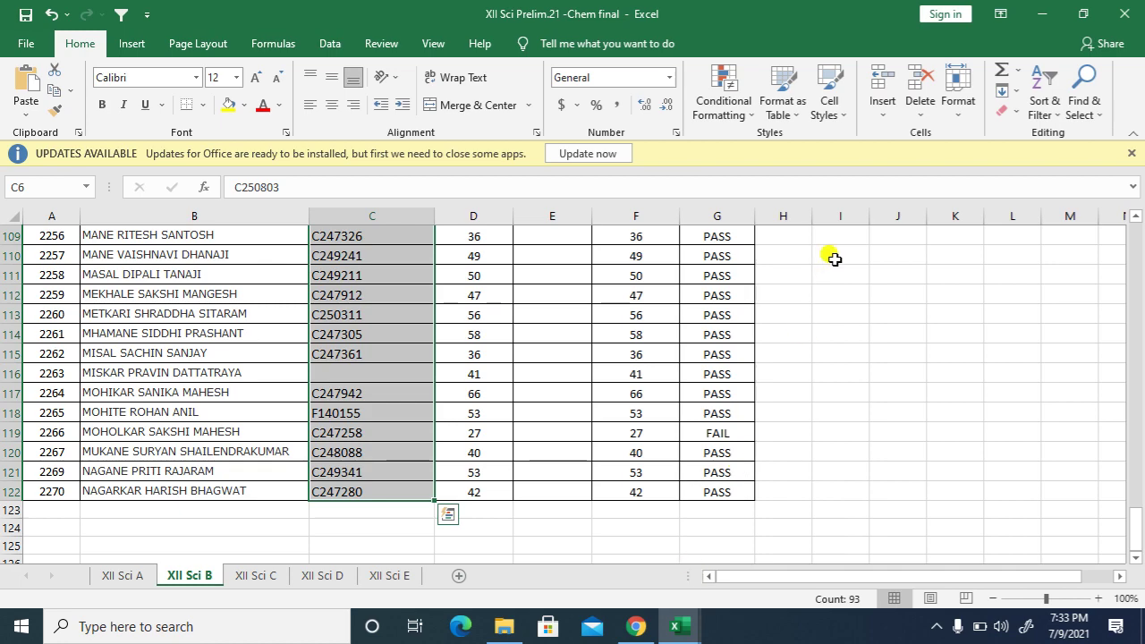
left_click(1042, 14)
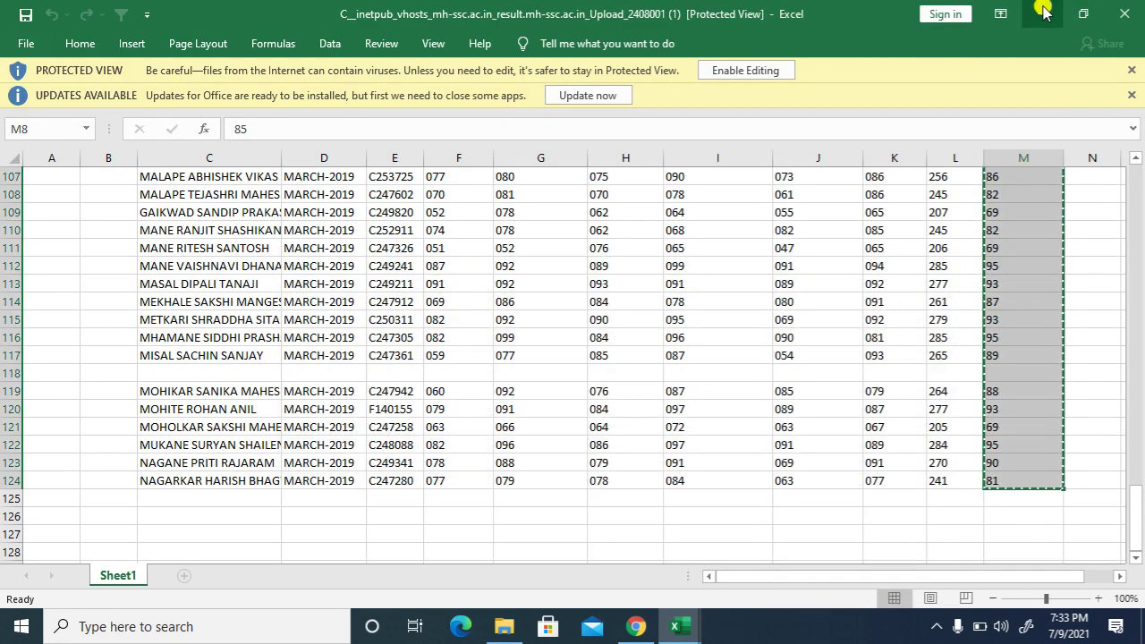
left_click(1043, 14)
left_click(1043, 13)
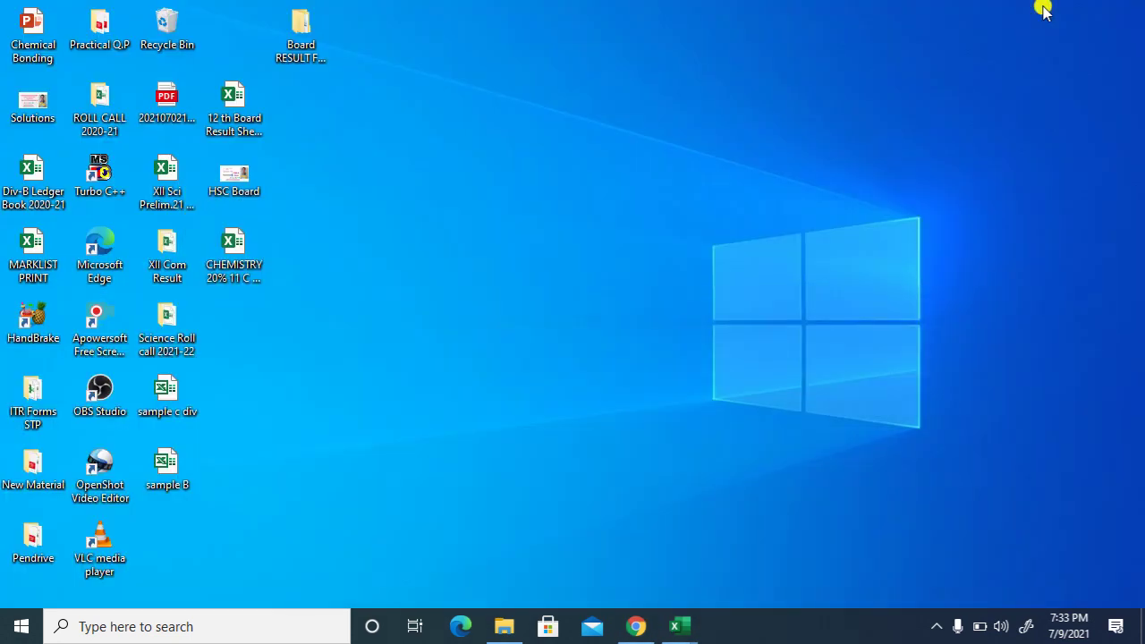
left_click(298, 36)
double_click(297, 40)
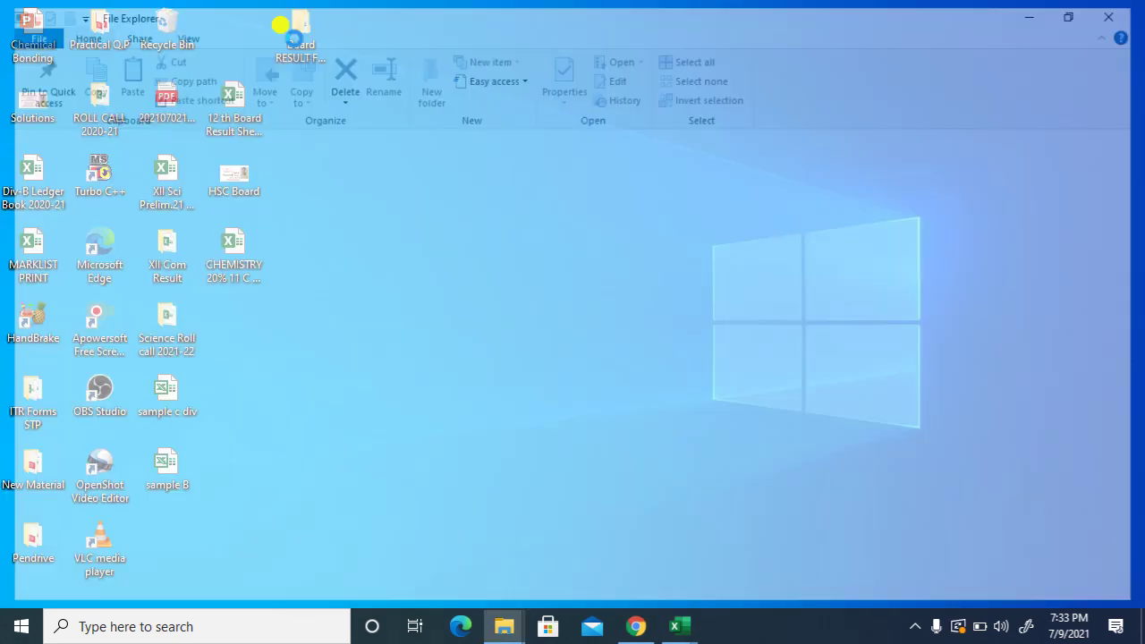
double_click(286, 202)
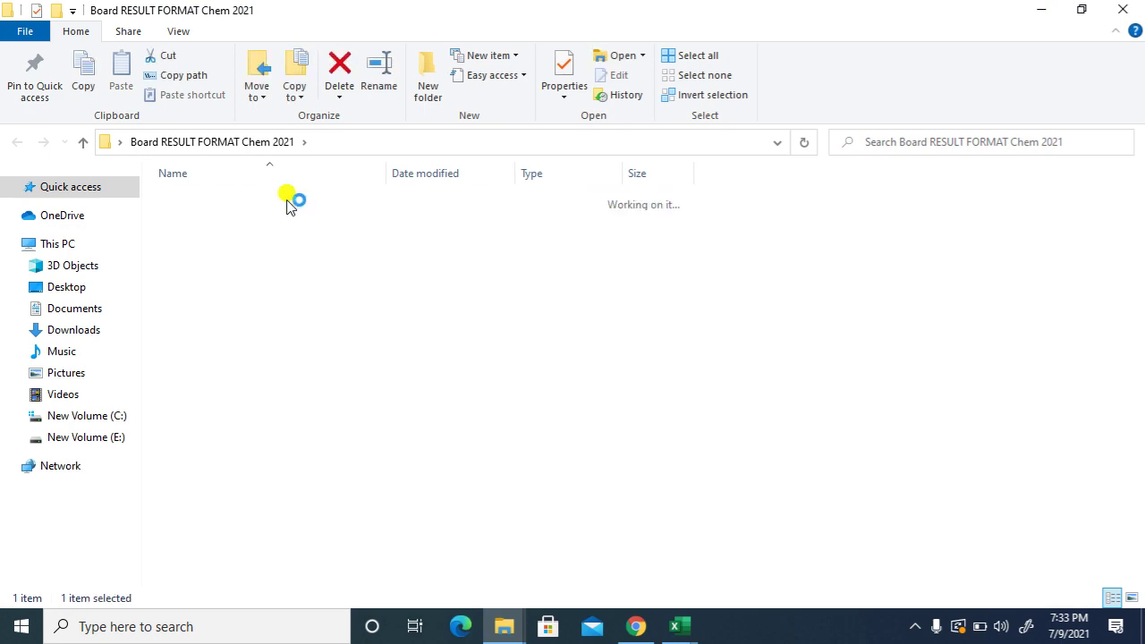
double_click(317, 199)
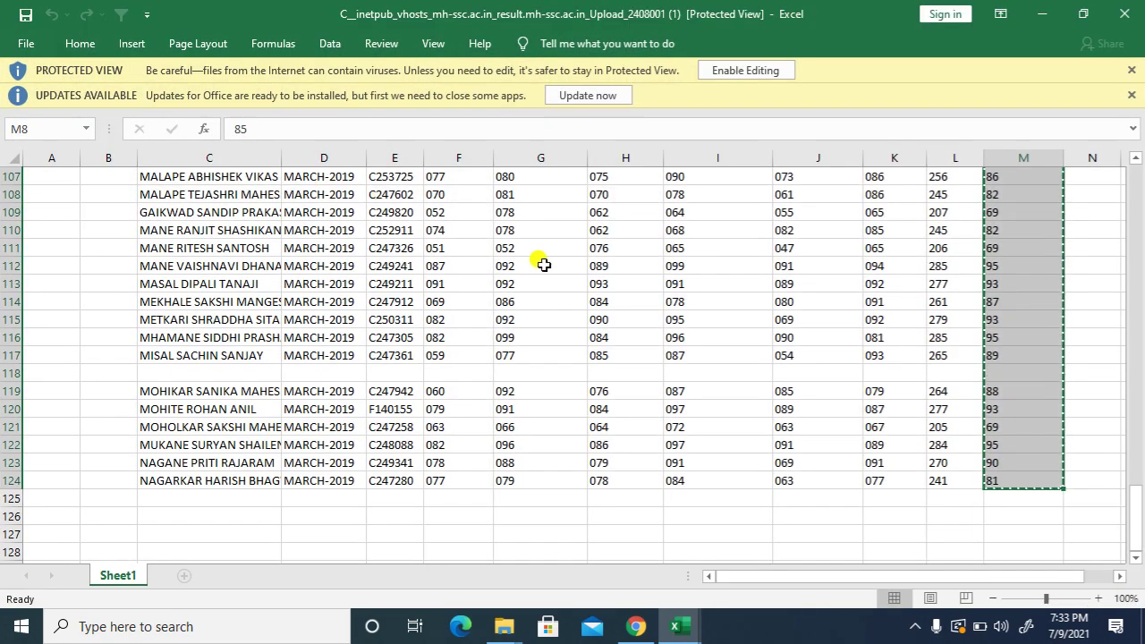
key("alt+Tab")
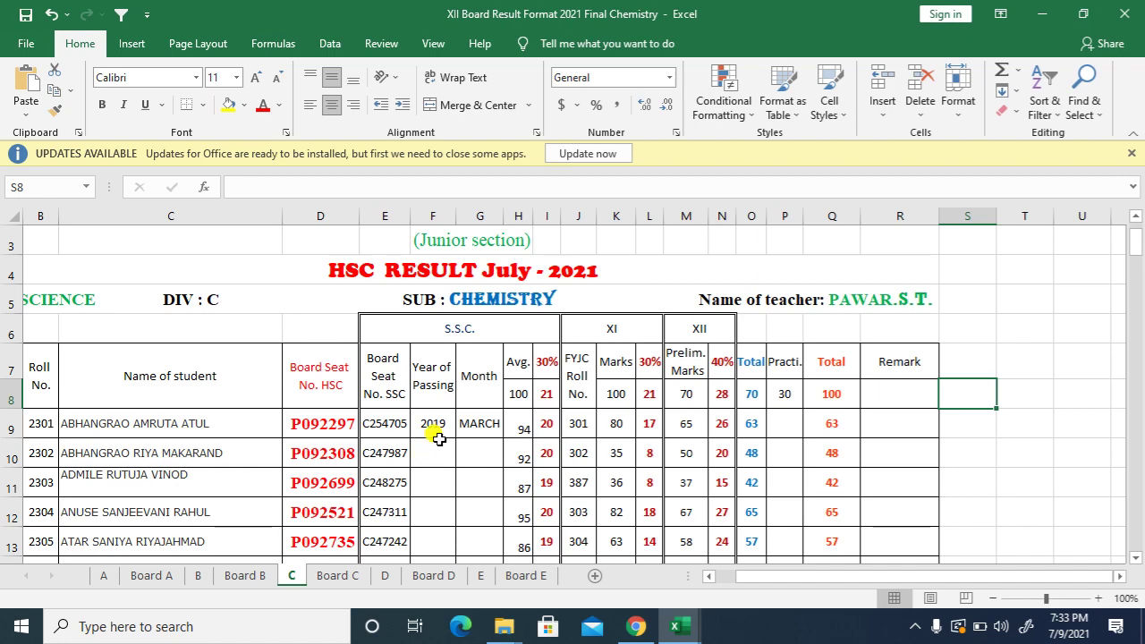
Paste the copied averages into the S.S.C. Avg. column of sheet B starting at H9 and convert them to numbers
left_click(200, 578)
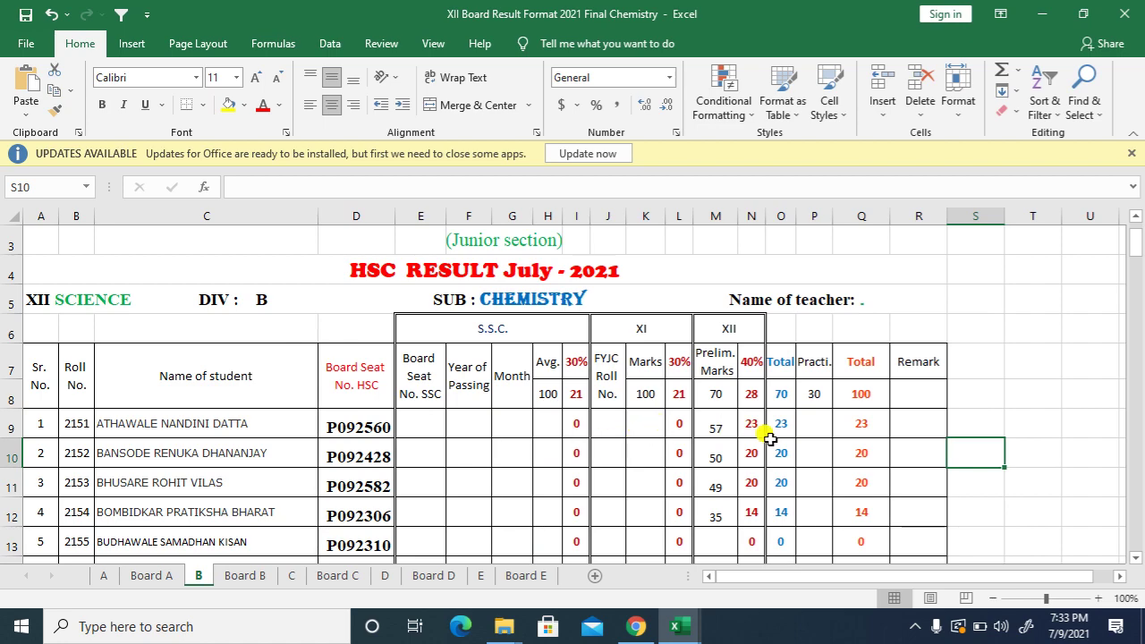
left_click(551, 417)
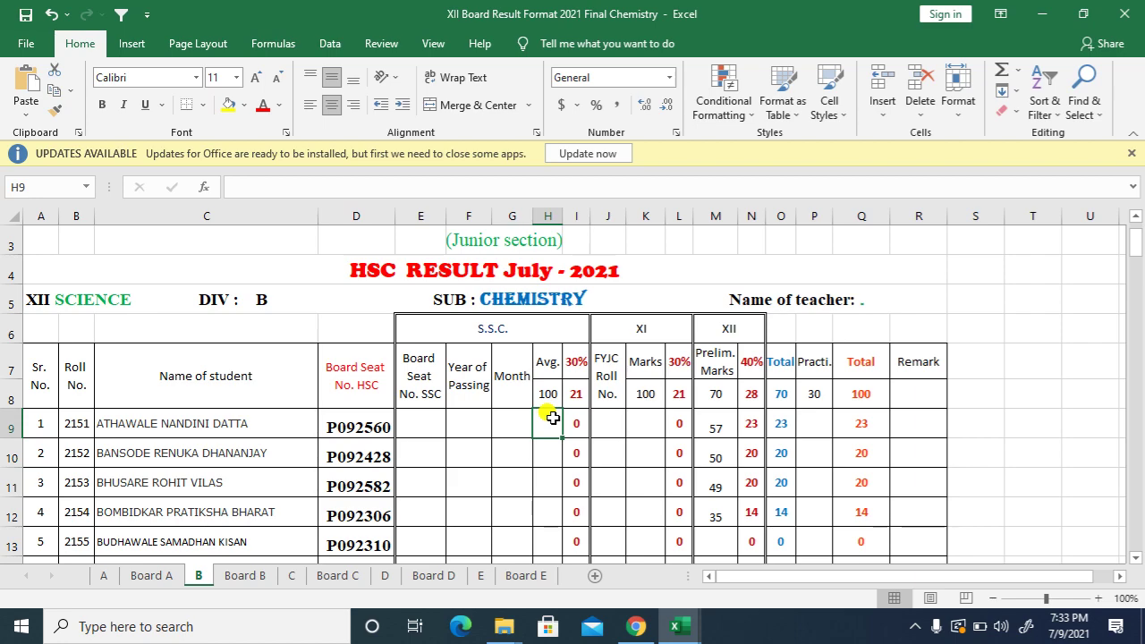
key("ctrl+v")
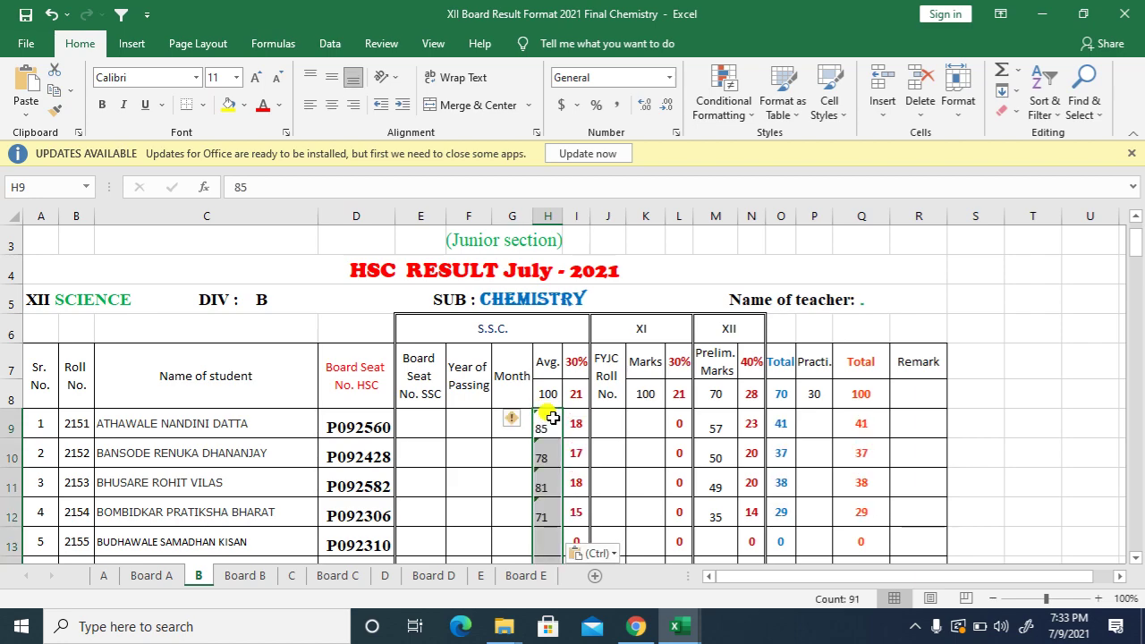
left_click(516, 423)
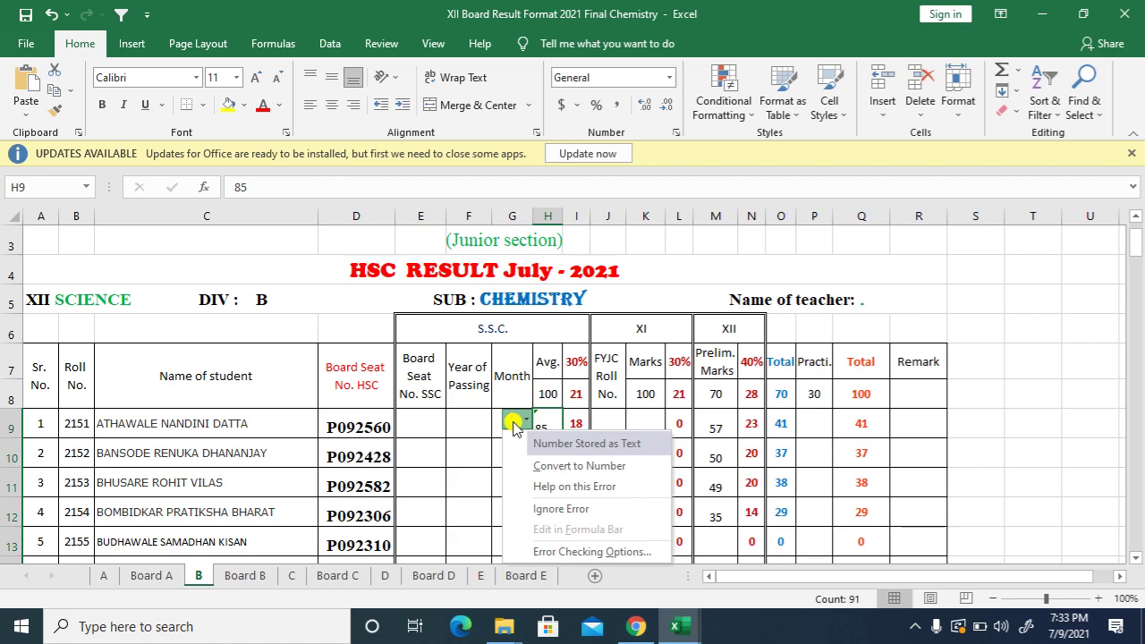
left_click(561, 472)
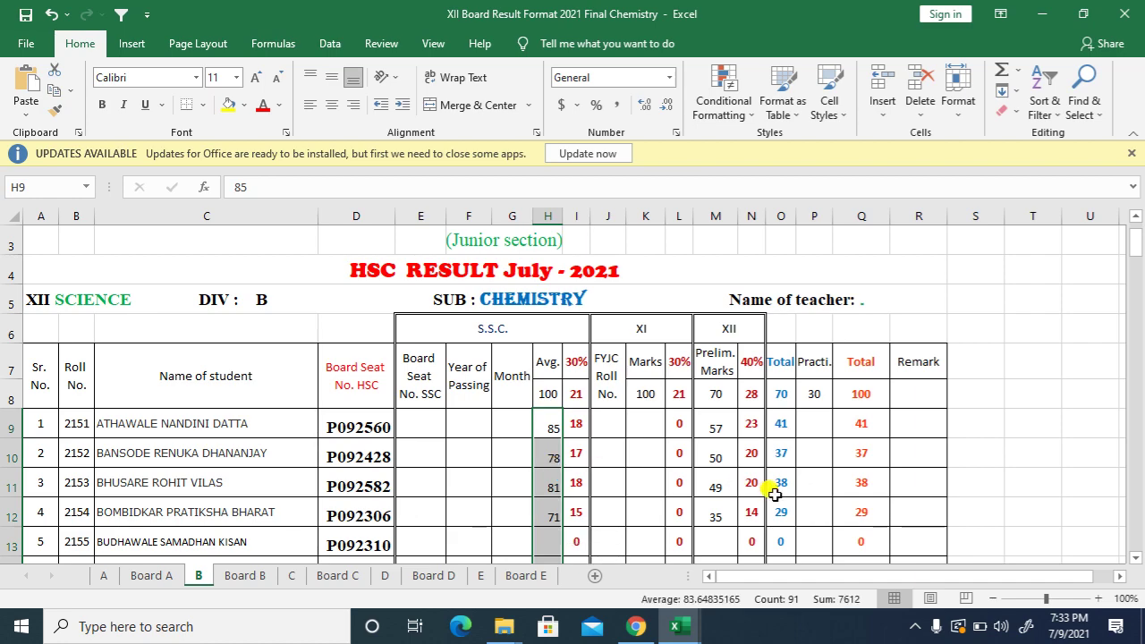
left_click(978, 475)
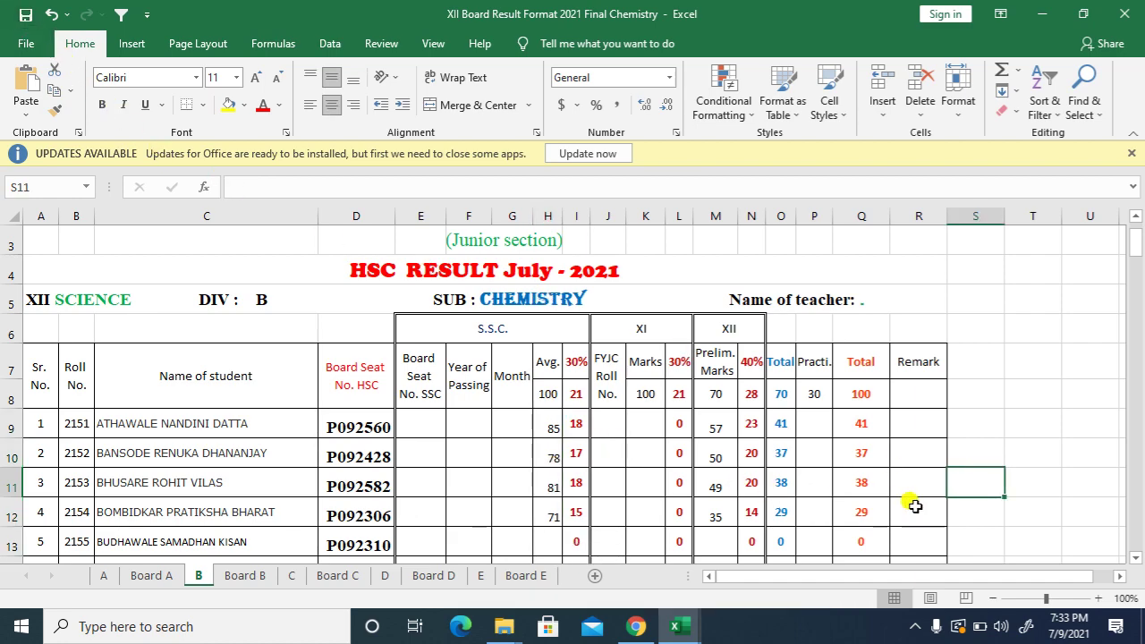
left_click_drag(1139, 253, 1139, 285)
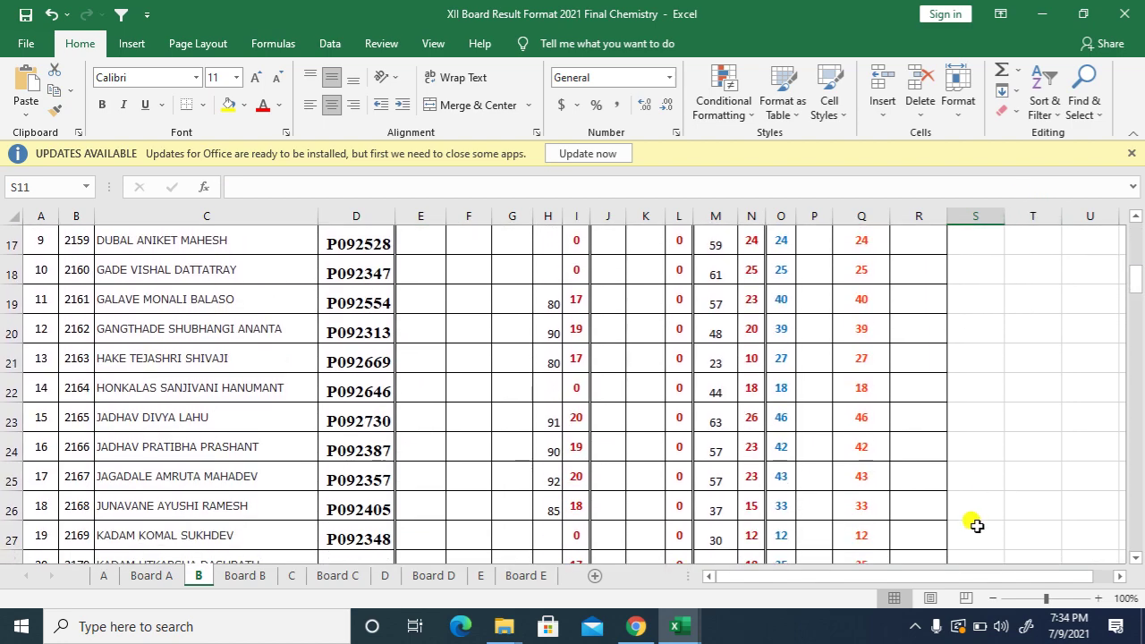
Copy the SSC seat numbers in C6:C122 from the XII Sci B sheet of the XII Sci Prelim.21 -Chem final workbook
mouse_move(685, 633)
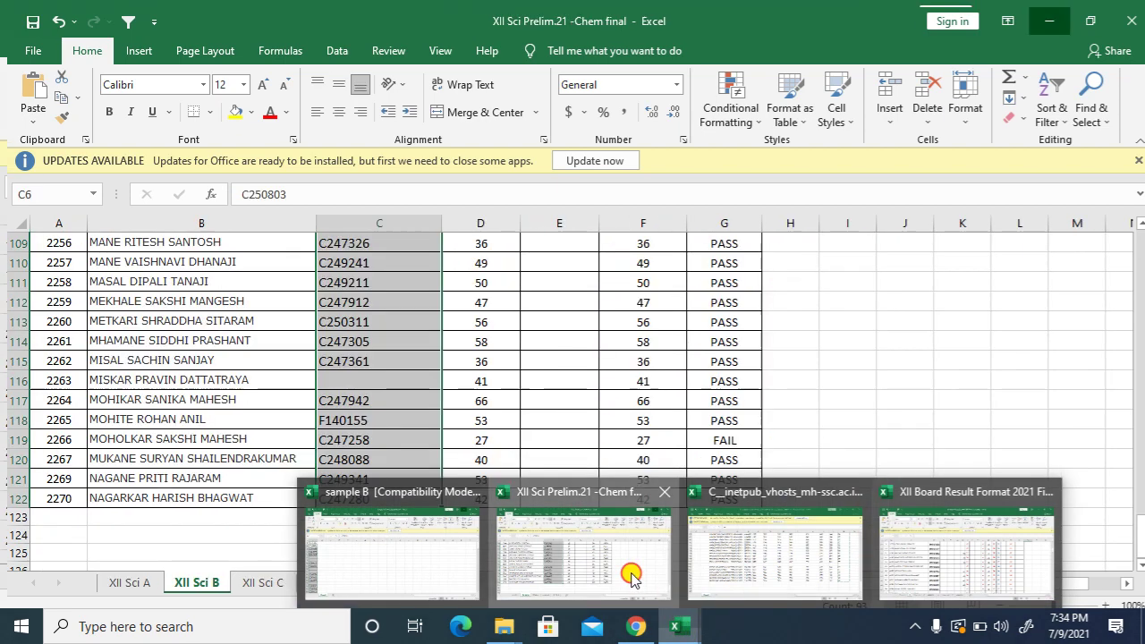
left_click(631, 575)
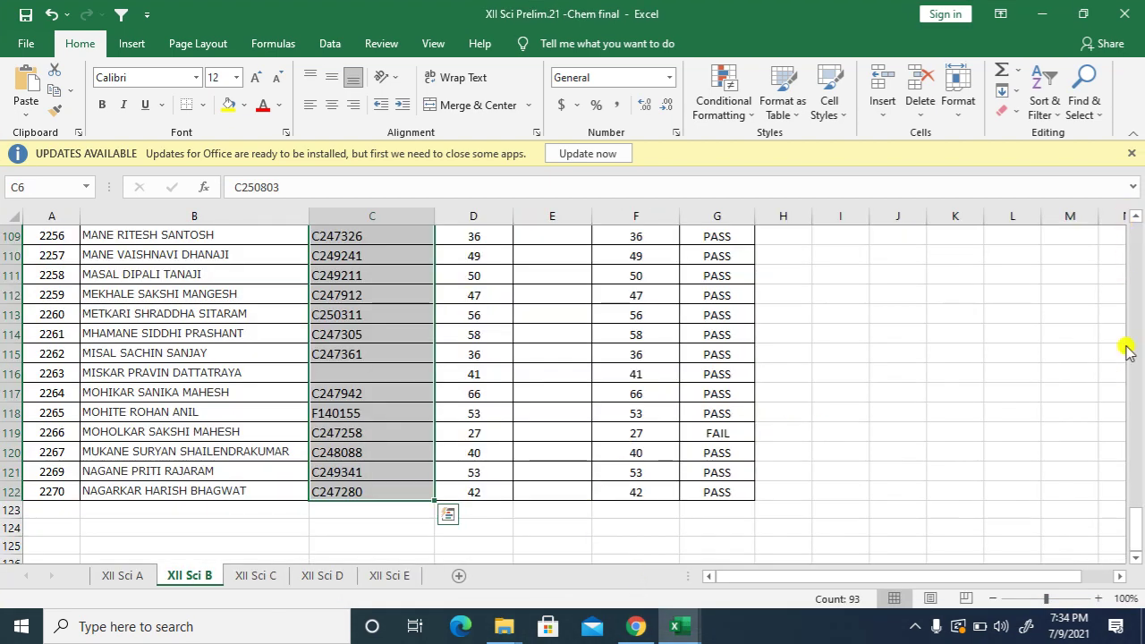
left_click_drag(1133, 524, 1136, 238)
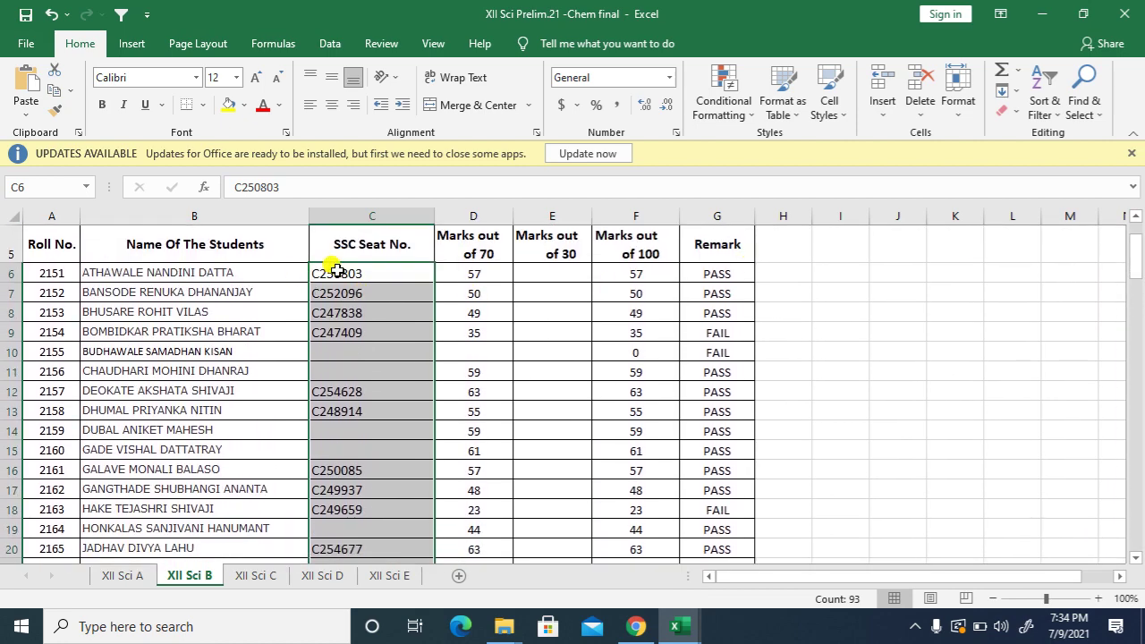
left_click_drag(333, 268, 355, 492)
key("ctrl+c")
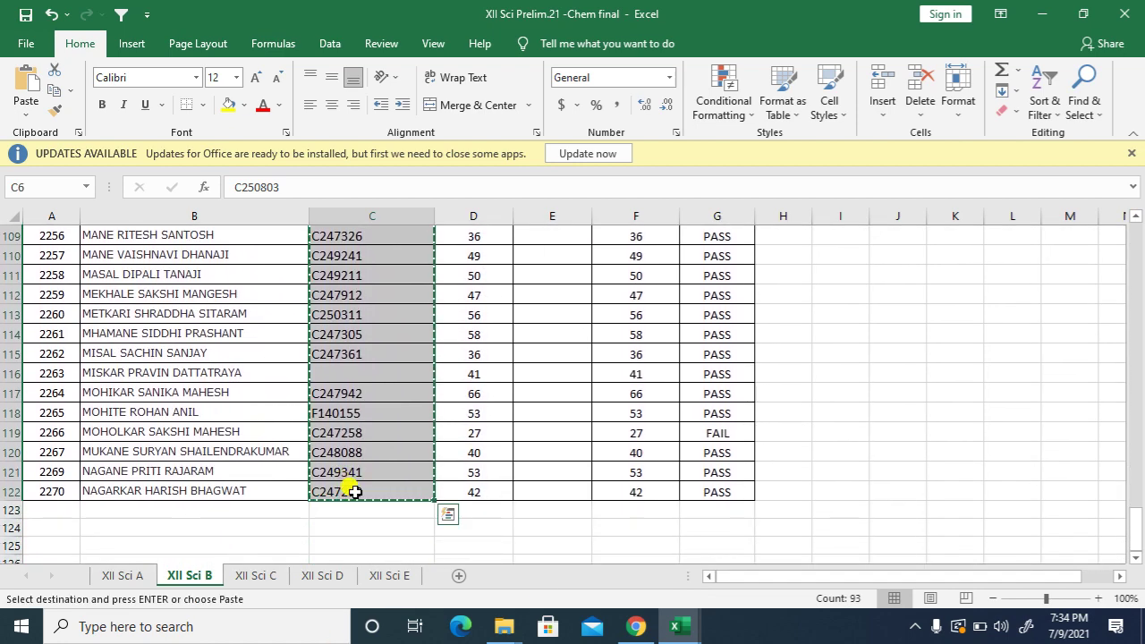
Paste the seat numbers into sheet B of the board result workbook starting at E9 and fit column E's width to them
mouse_move(685, 632)
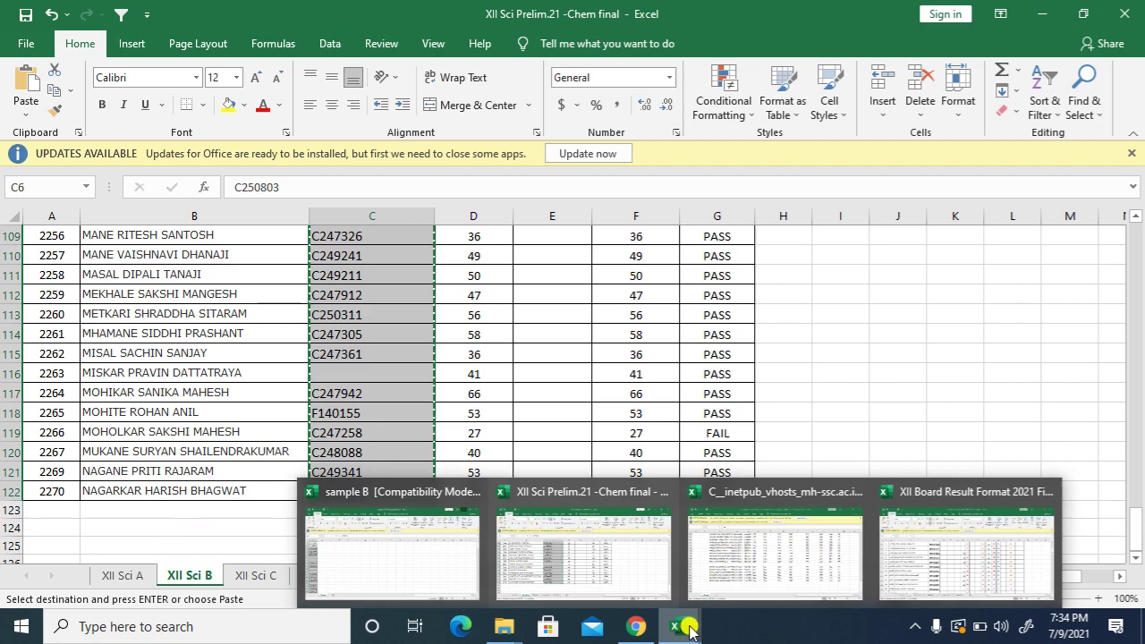
left_click(935, 526)
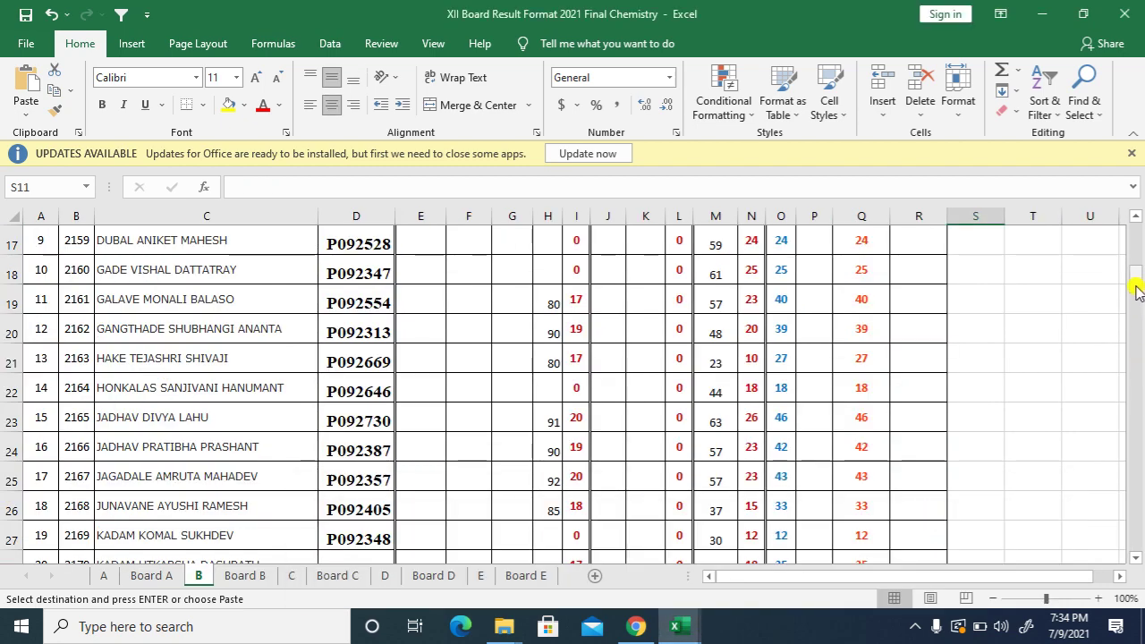
left_click_drag(1134, 285, 1136, 161)
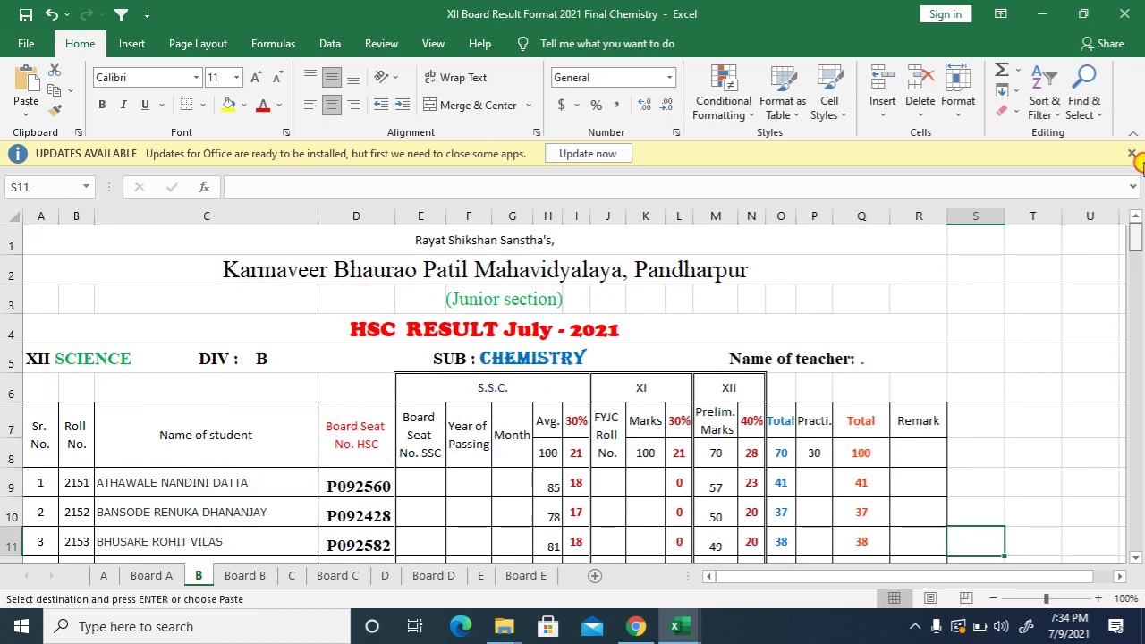
left_click(420, 486)
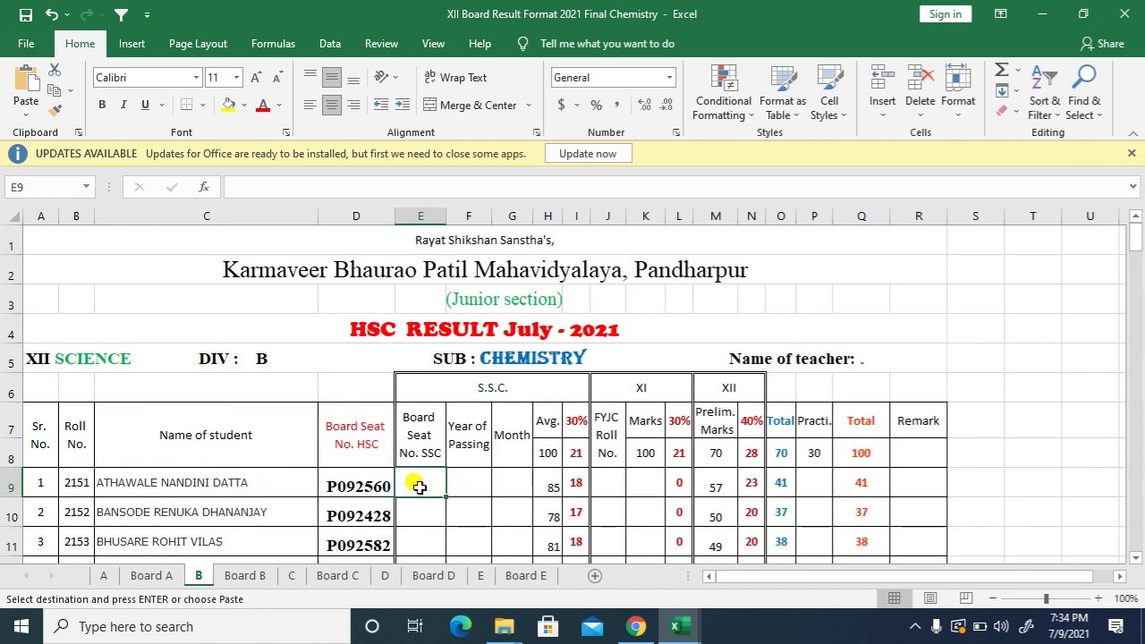
key("ctrl+v")
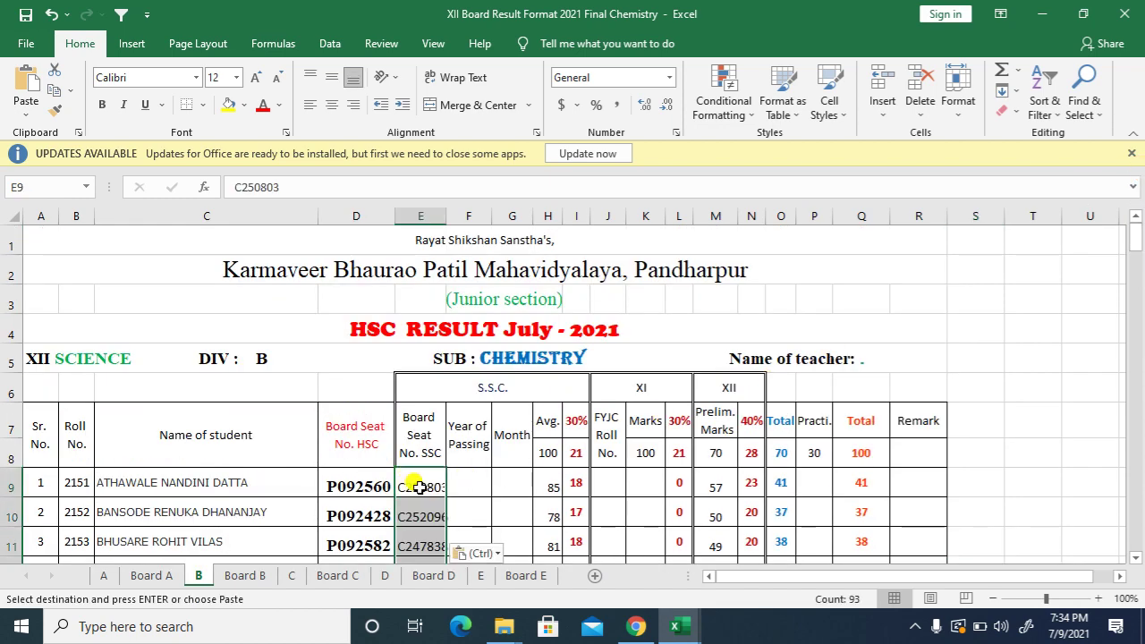
double_click(447, 215)
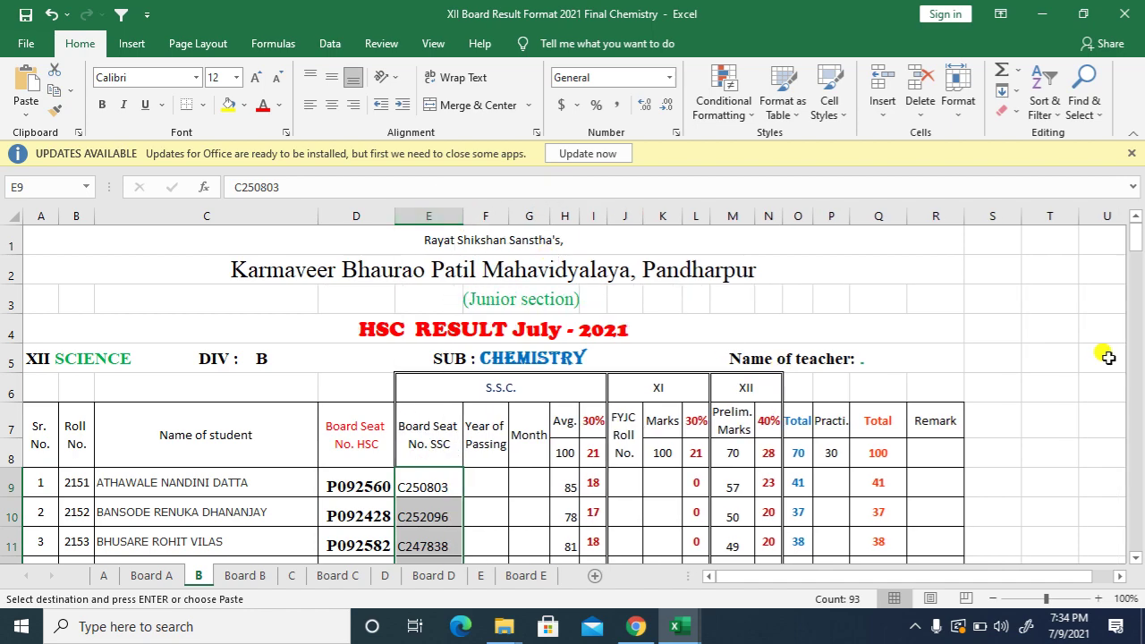
Compare the SSC seat number and Avg. cells in rows 13, 14 and 17 to check that their blanks line up
left_click_drag(1136, 257, 1136, 261)
left_click(426, 431)
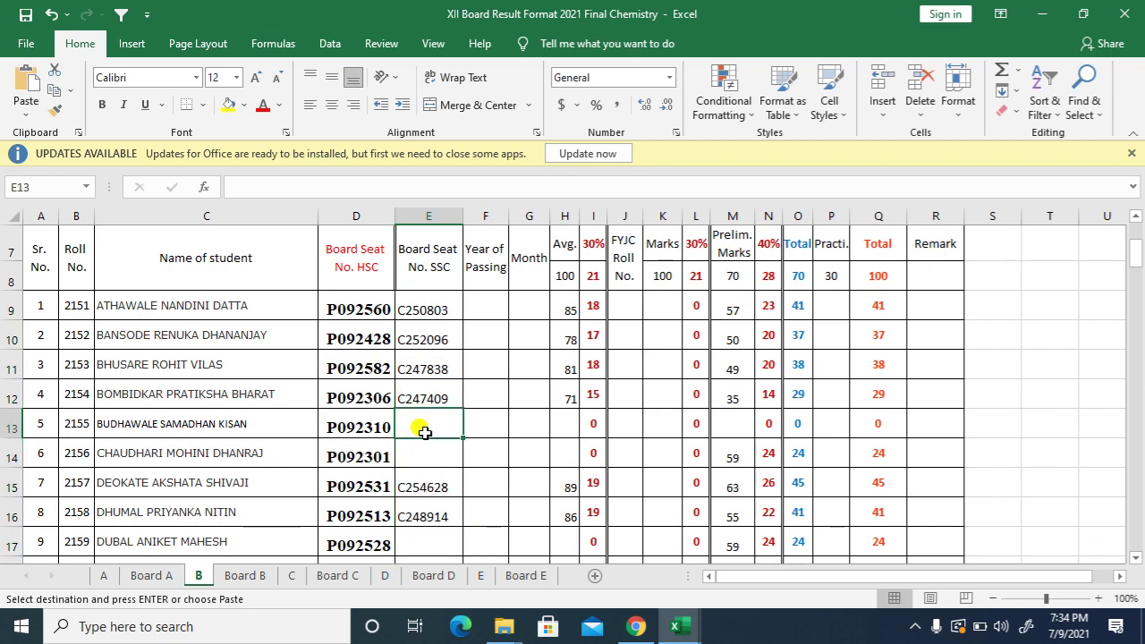
left_click(566, 420)
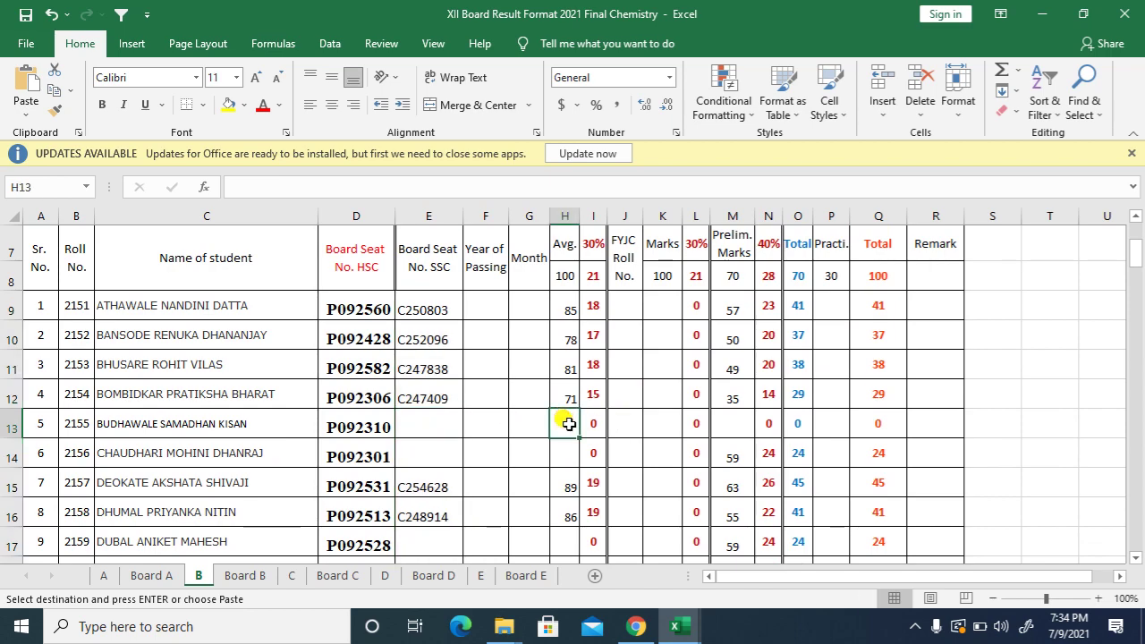
left_click(445, 455)
left_click(562, 459)
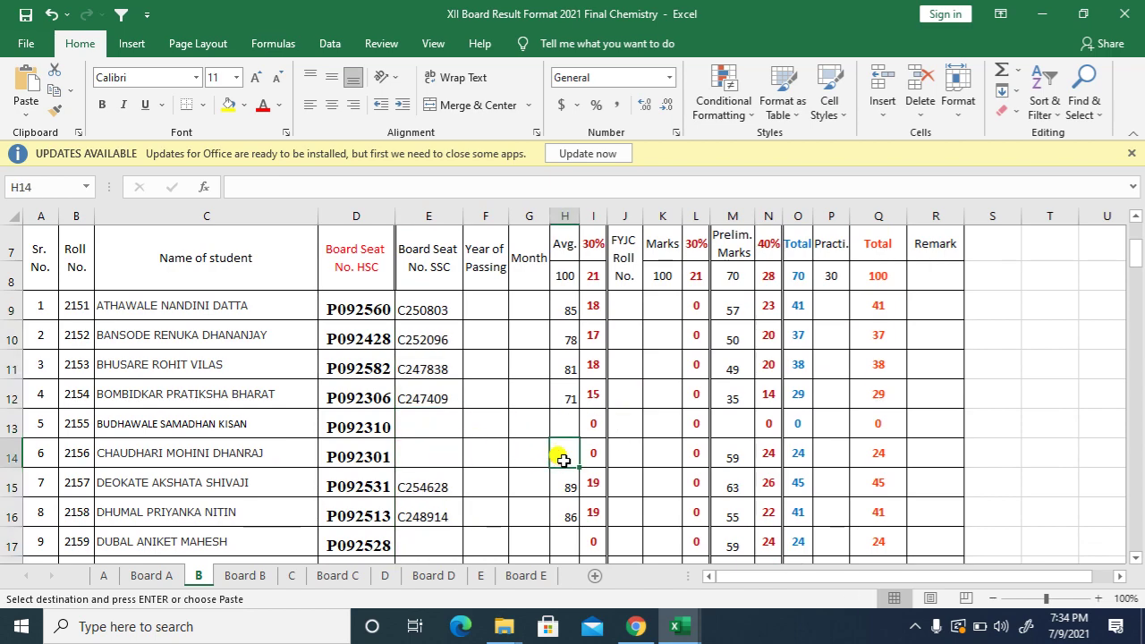
left_click(433, 541)
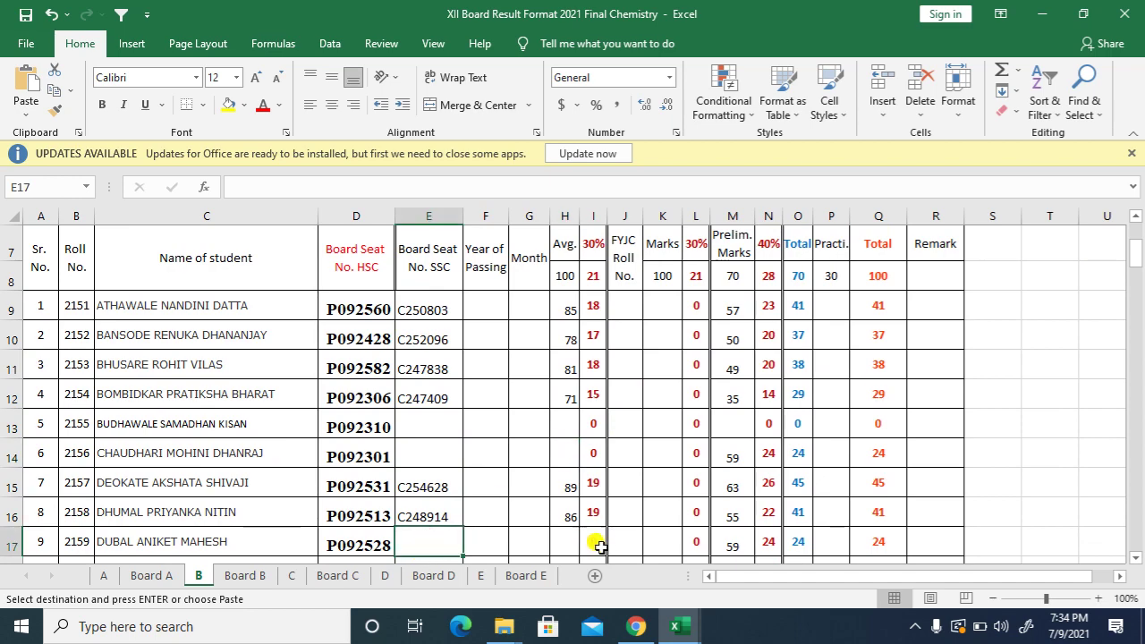
left_click(565, 544)
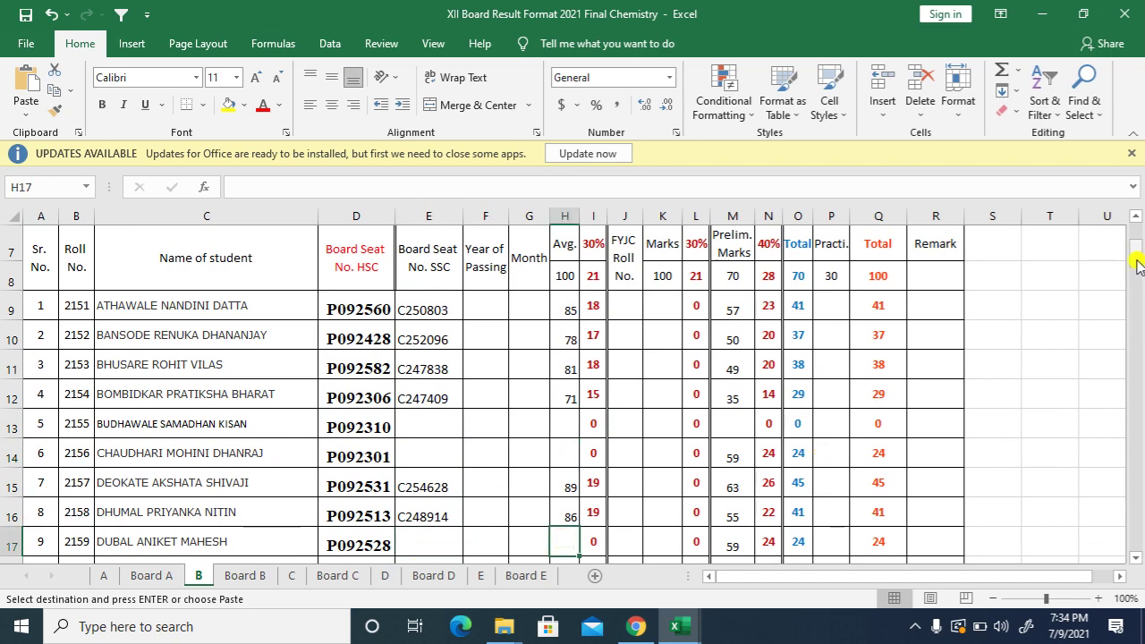
scroll(1135, 224, "down", 3)
scroll(1136, 205, "up", 5)
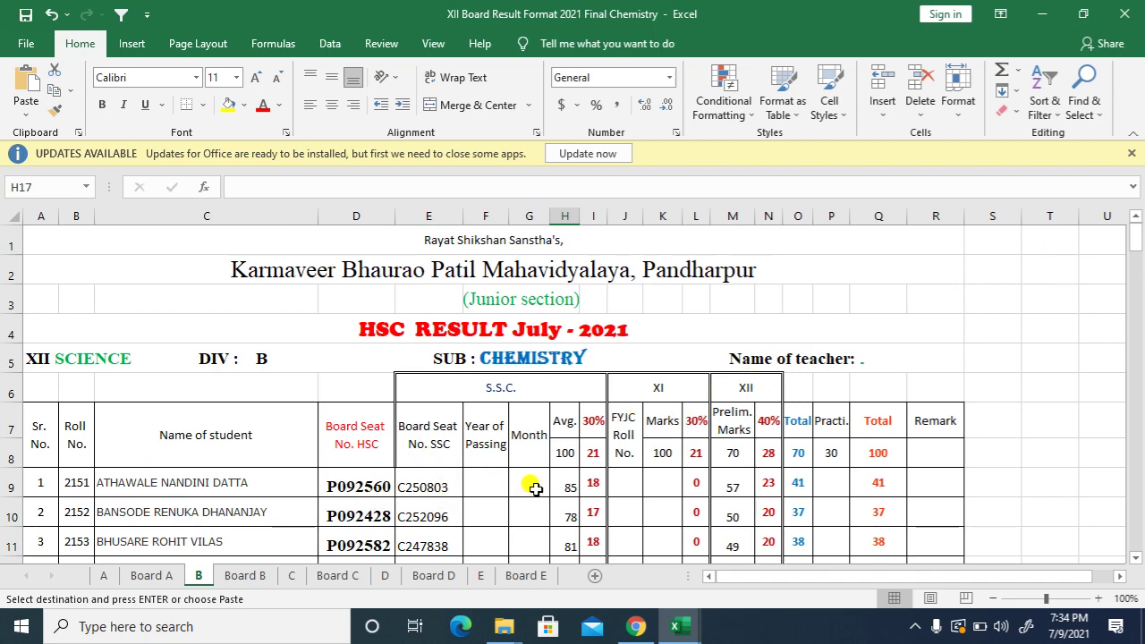
Enter 2019 as the first student's year of passing in F9 and March as the month in G9
left_click(479, 480)
type("2019")
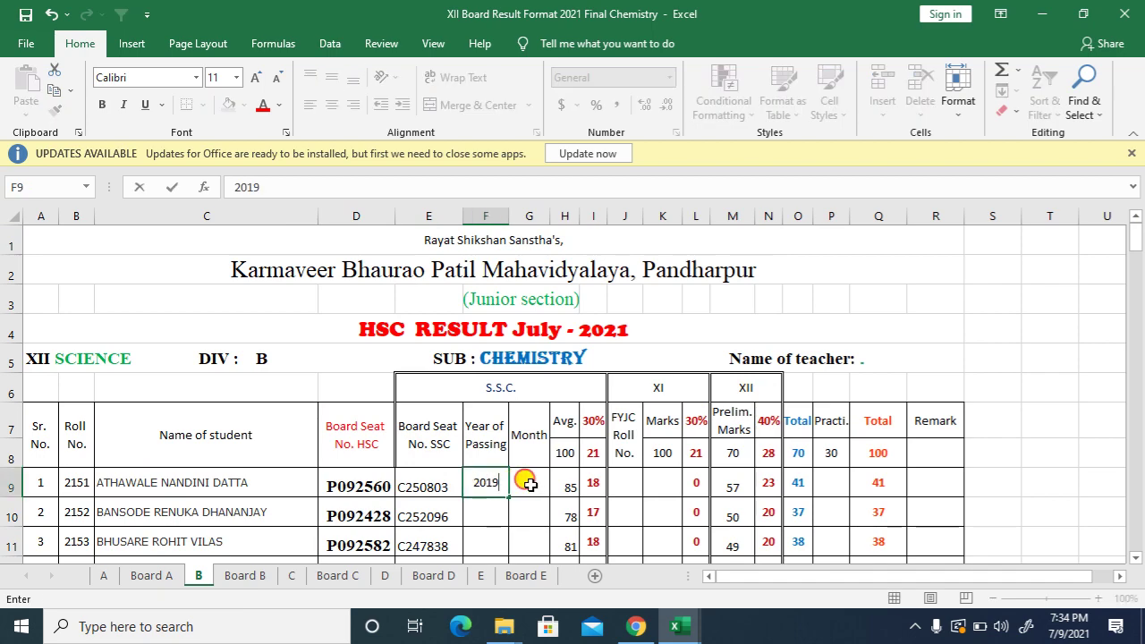
left_click(530, 484)
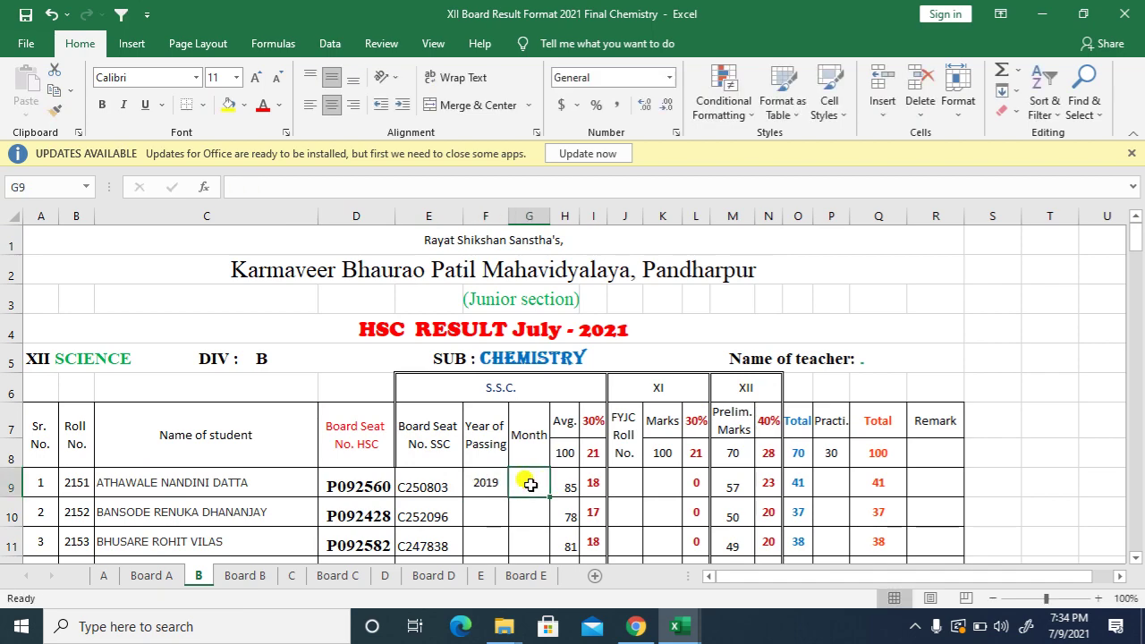
type("Marc")
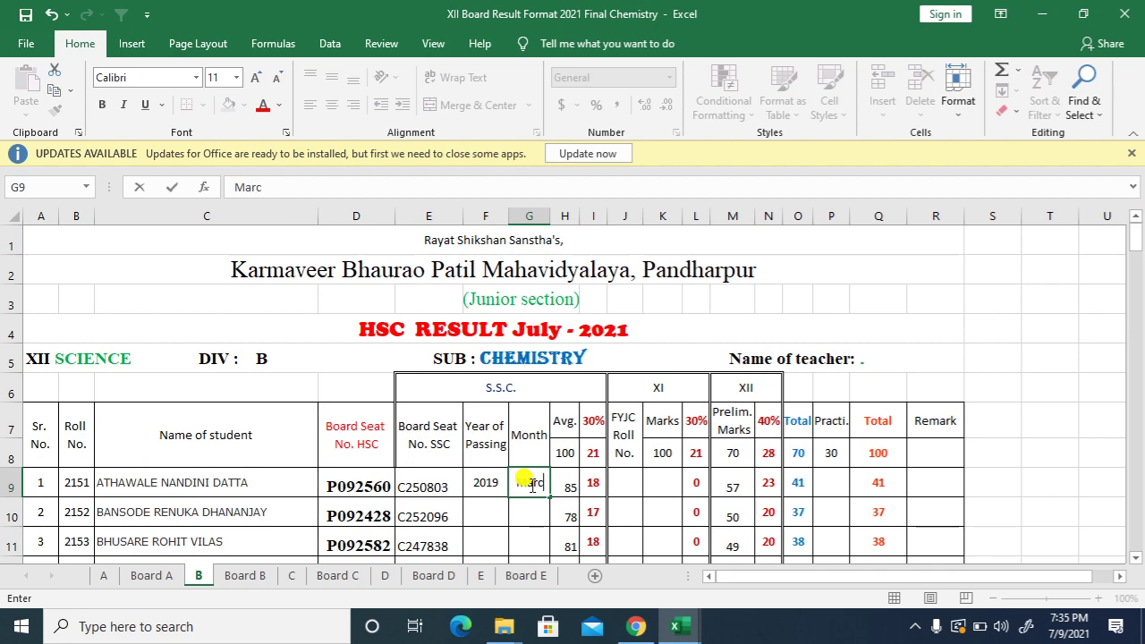
type("h")
left_click(673, 511)
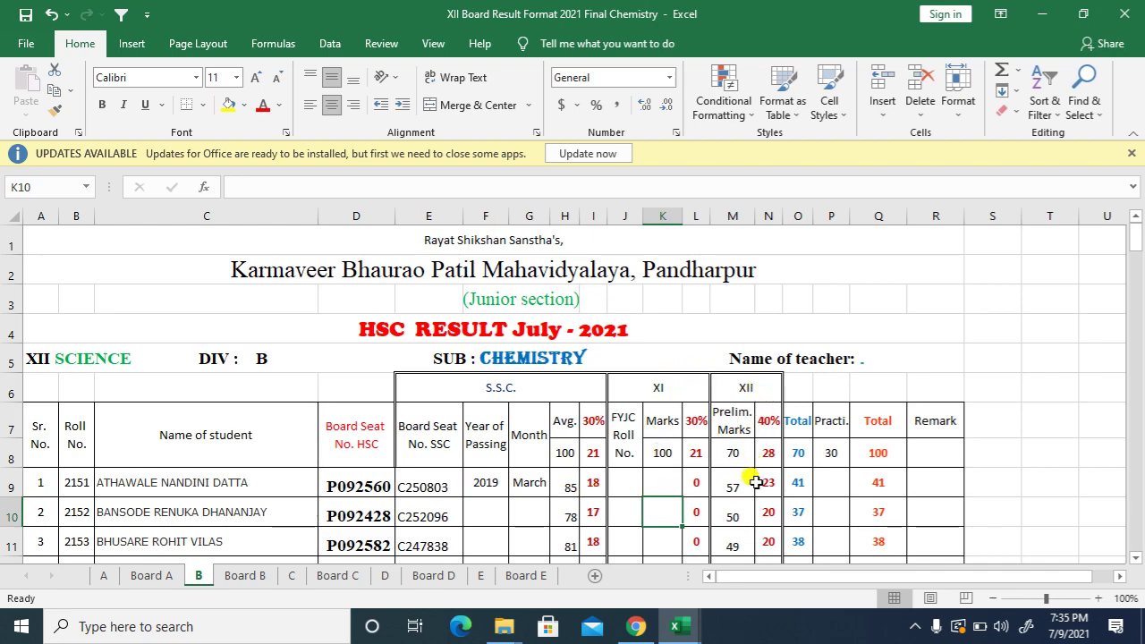
left_click(934, 460)
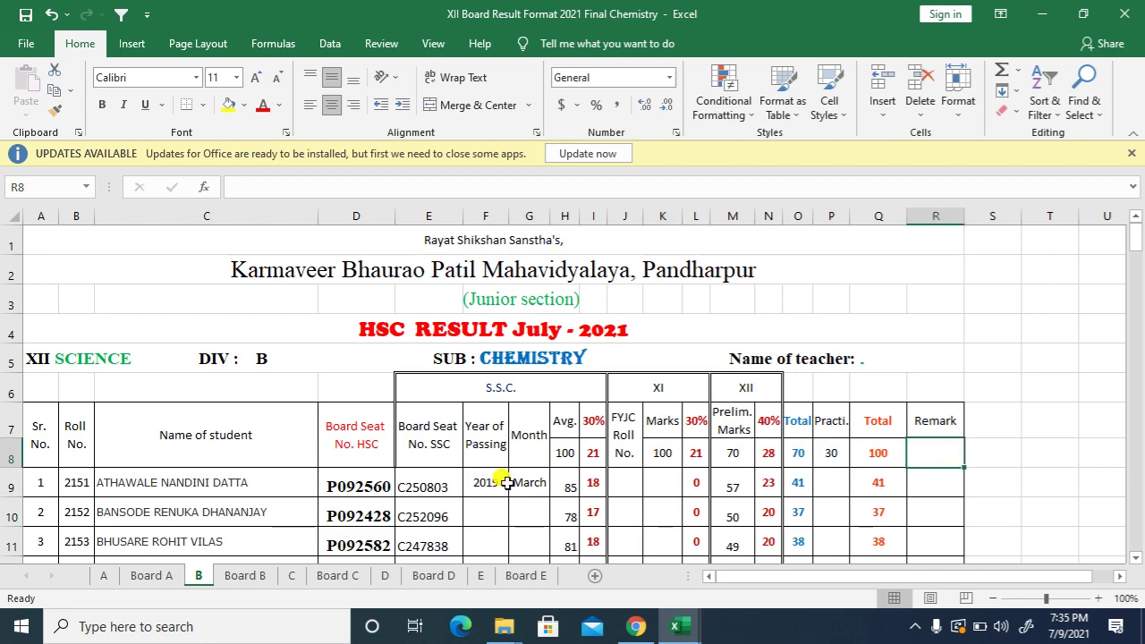
left_click(254, 576)
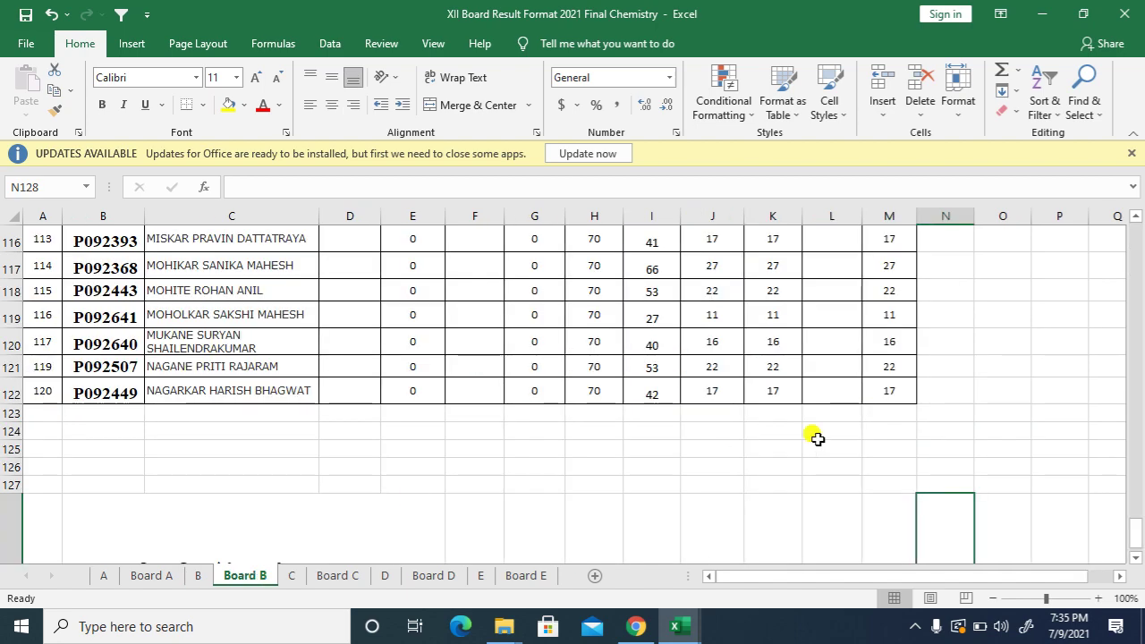
left_click_drag(1135, 526, 1137, 224)
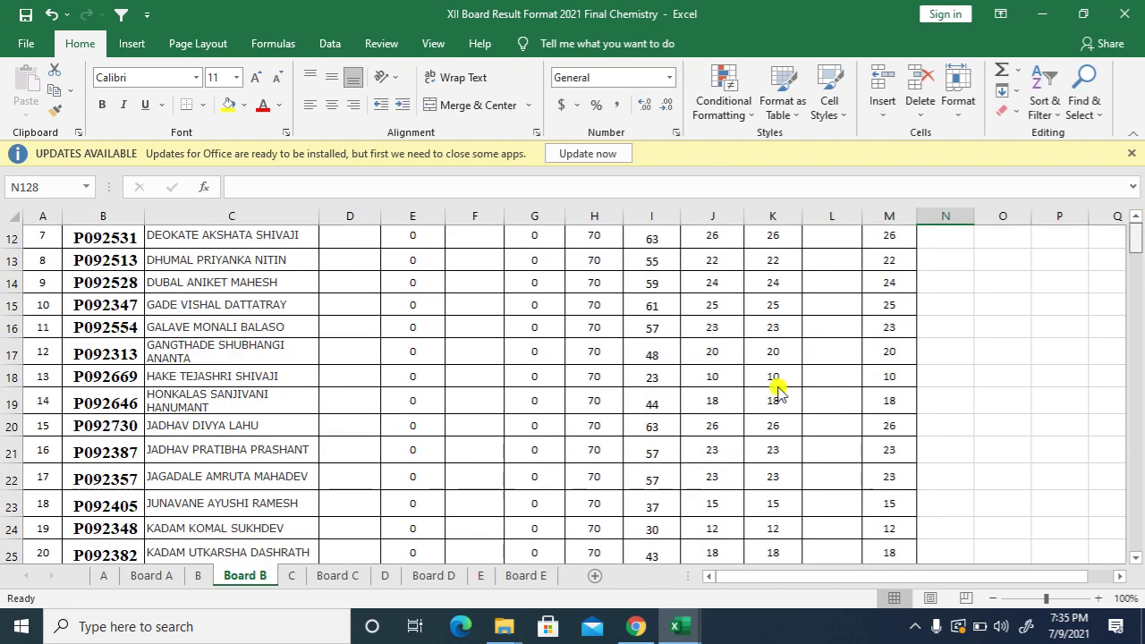
left_click(197, 576)
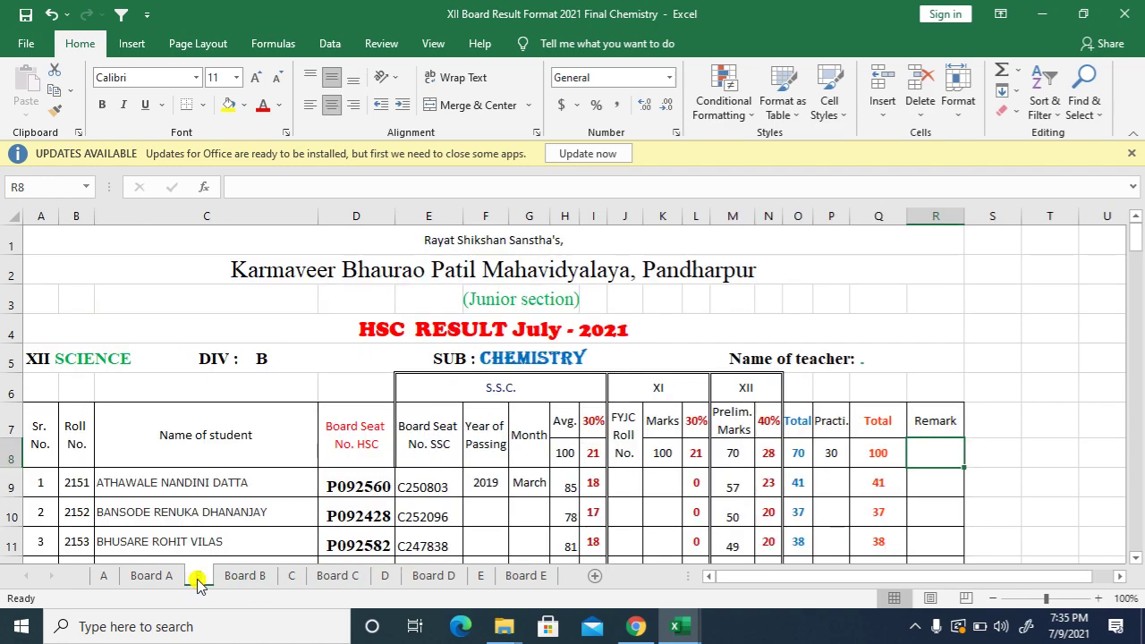
Copy the SSC averages in H9:H125 of sheet B and paste them into sheet Board B starting at D6
mouse_move(567, 483)
left_mouse_down()
mouse_move(567, 631)
mouse_move(566, 481)
left_mouse_up()
key("ctrl+c")
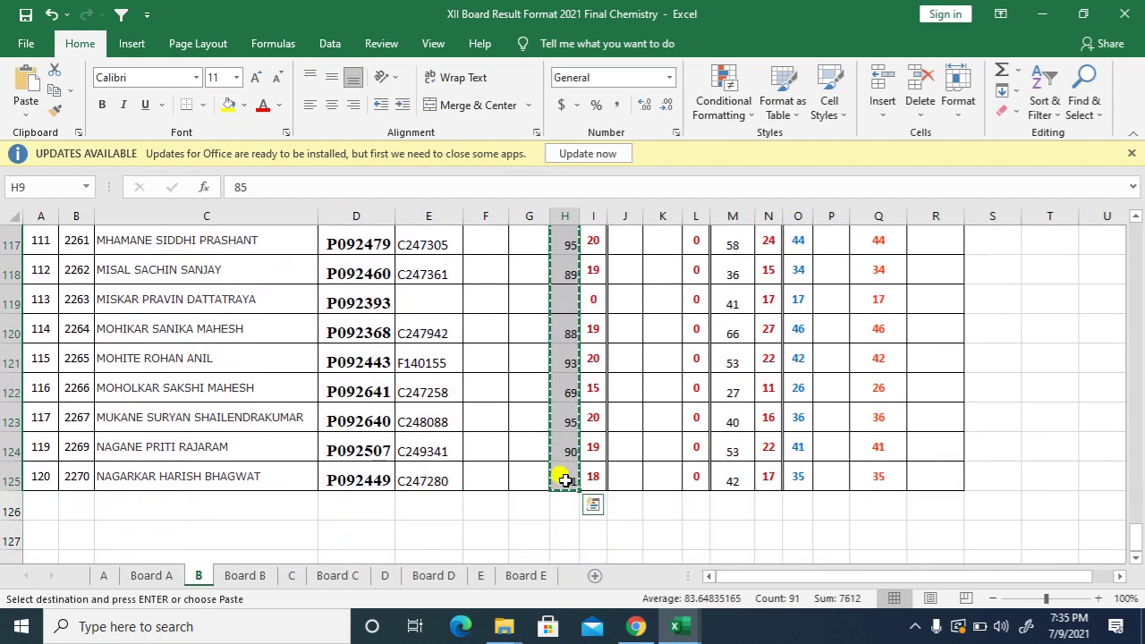
left_click(248, 577)
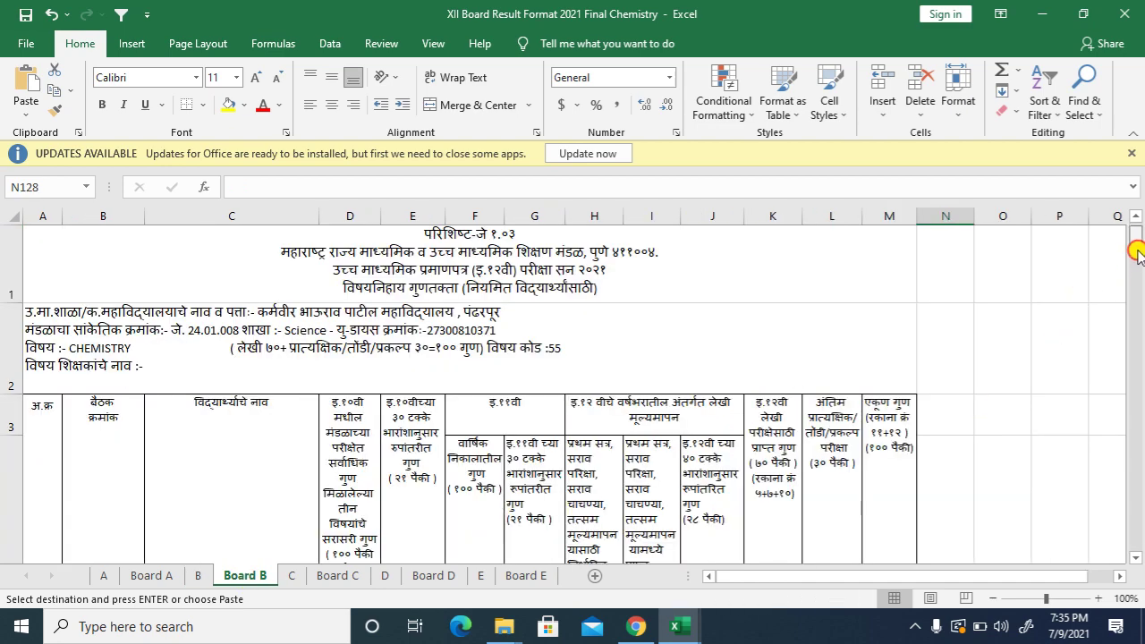
mouse_move(1137, 240)
left_mouse_down()
mouse_move(1138, 277)
mouse_move(1140, 223)
left_mouse_up()
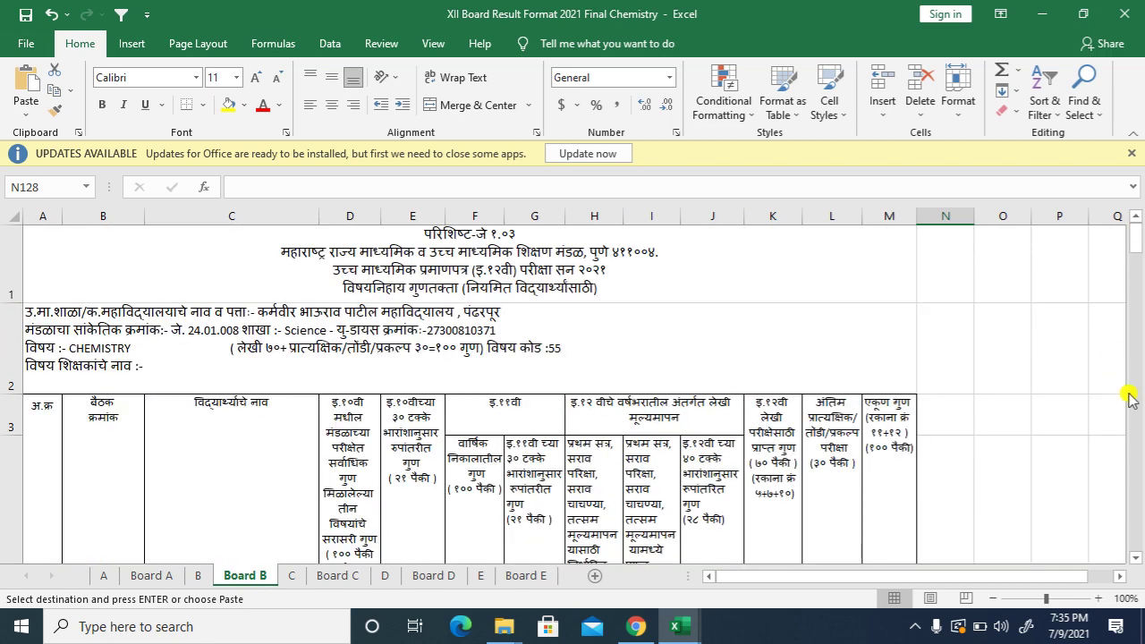
left_click(1135, 558)
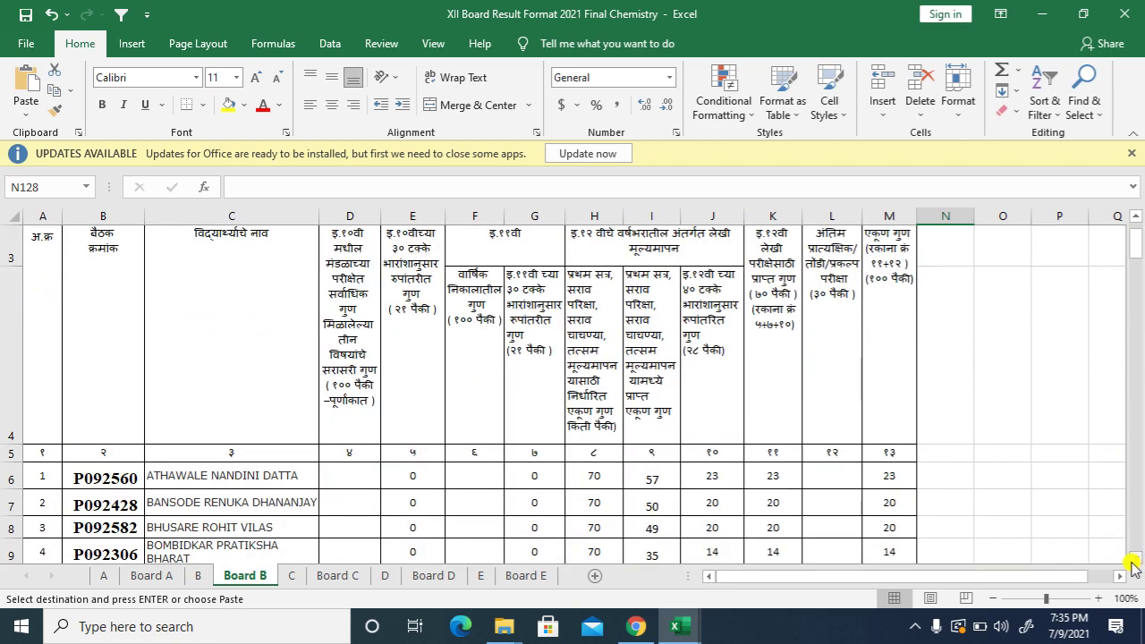
left_click(344, 474)
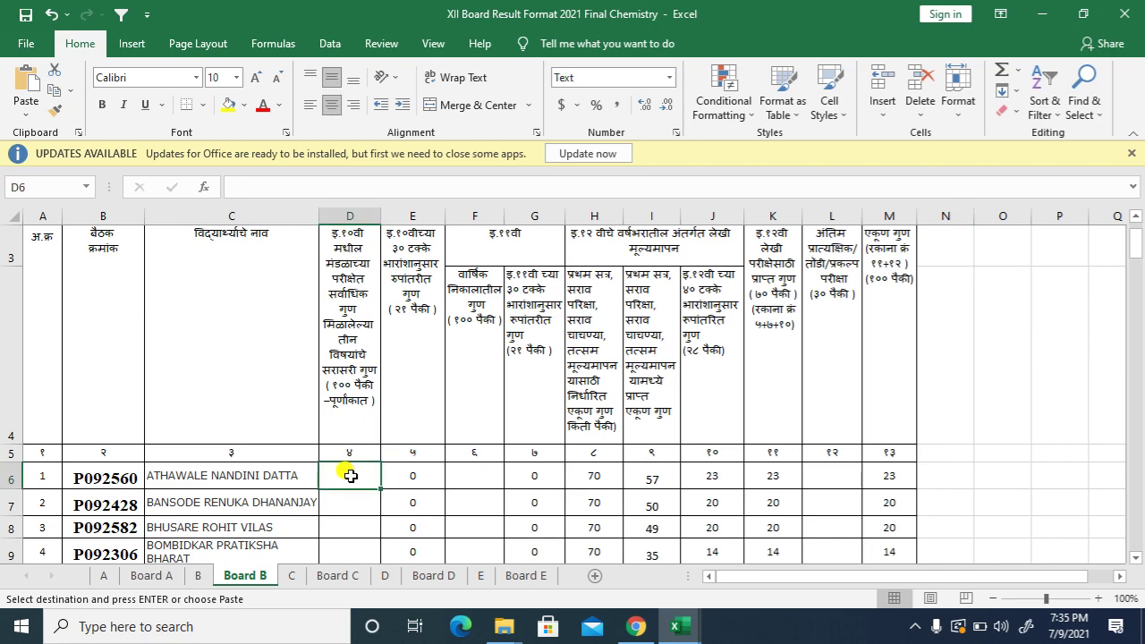
key("Return")
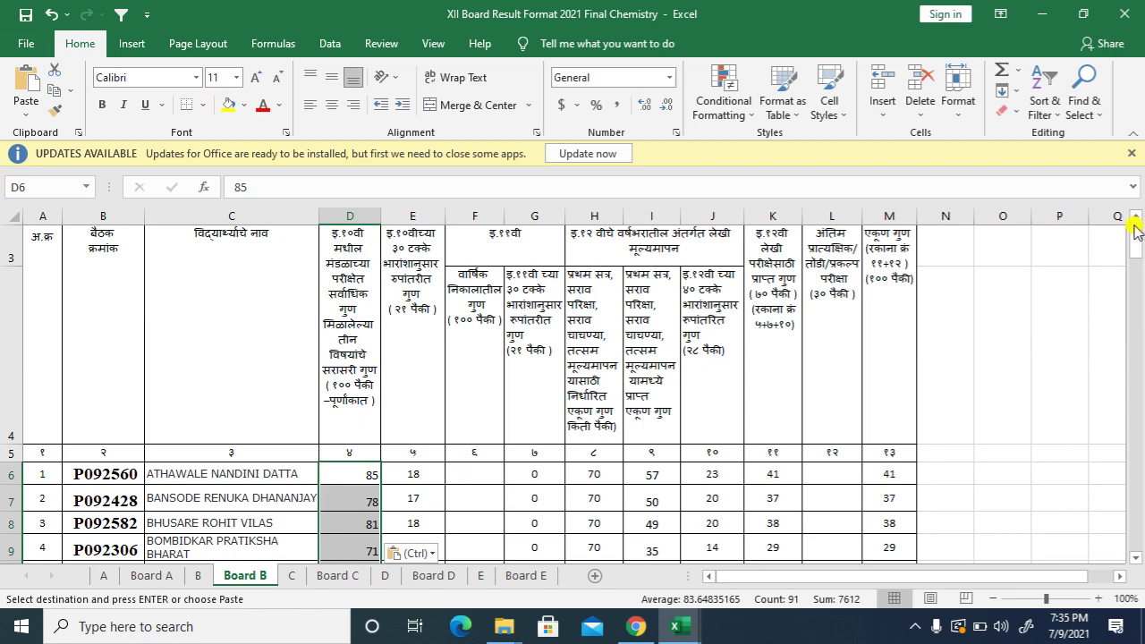
Check the pasted averages and blank cells in column D of Board B down to the last student row
left_click_drag(1137, 231, 1138, 261)
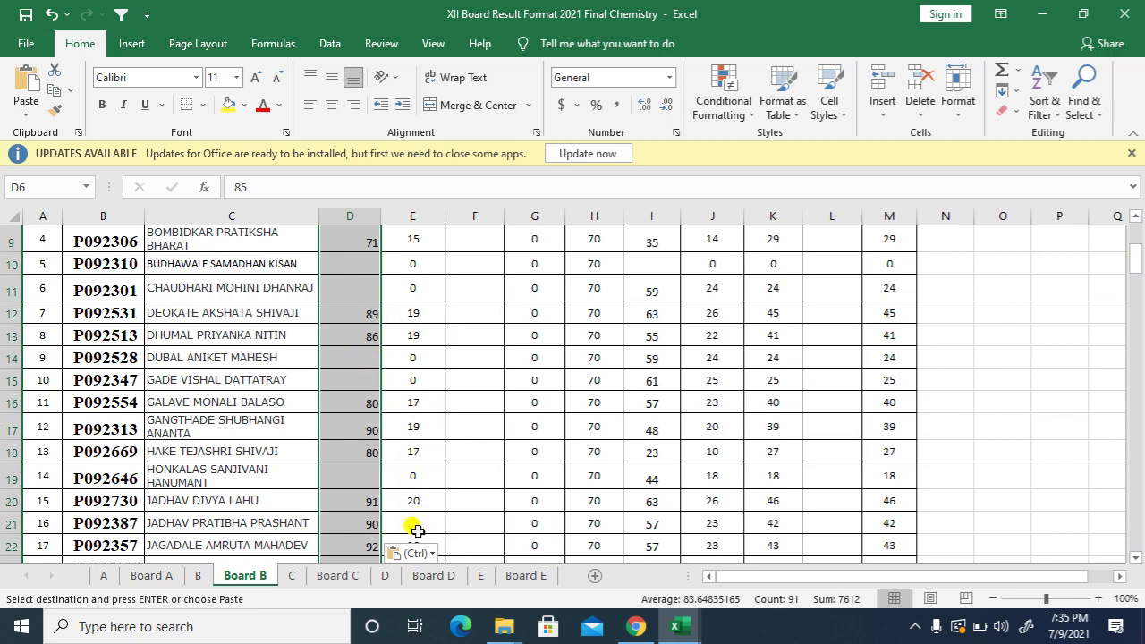
left_click(361, 358)
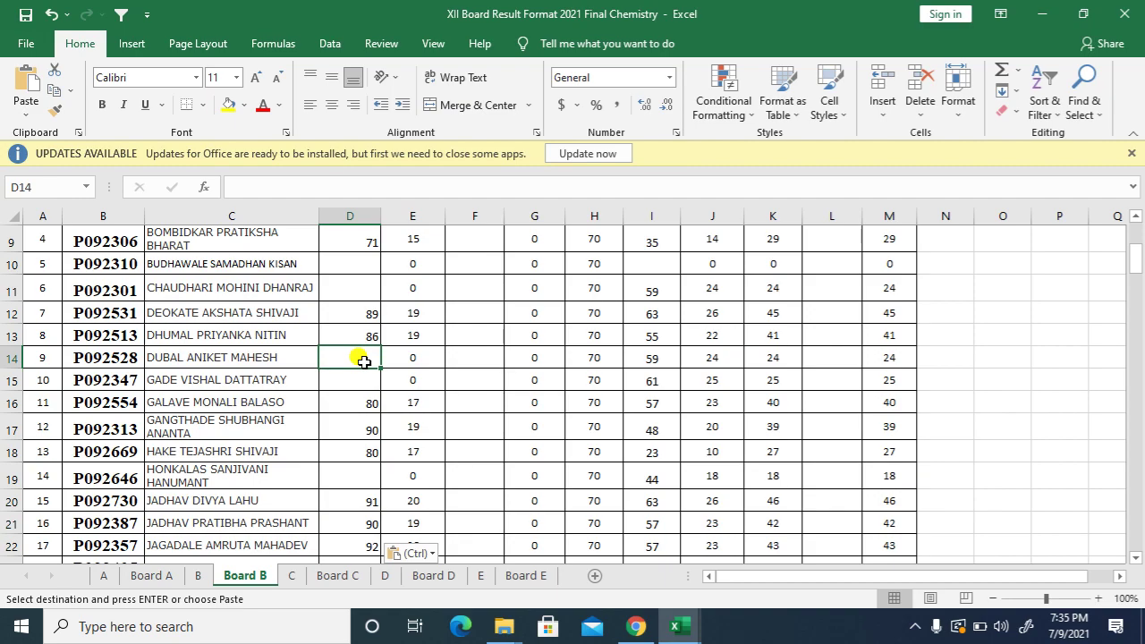
left_click_drag(1135, 256, 1137, 534)
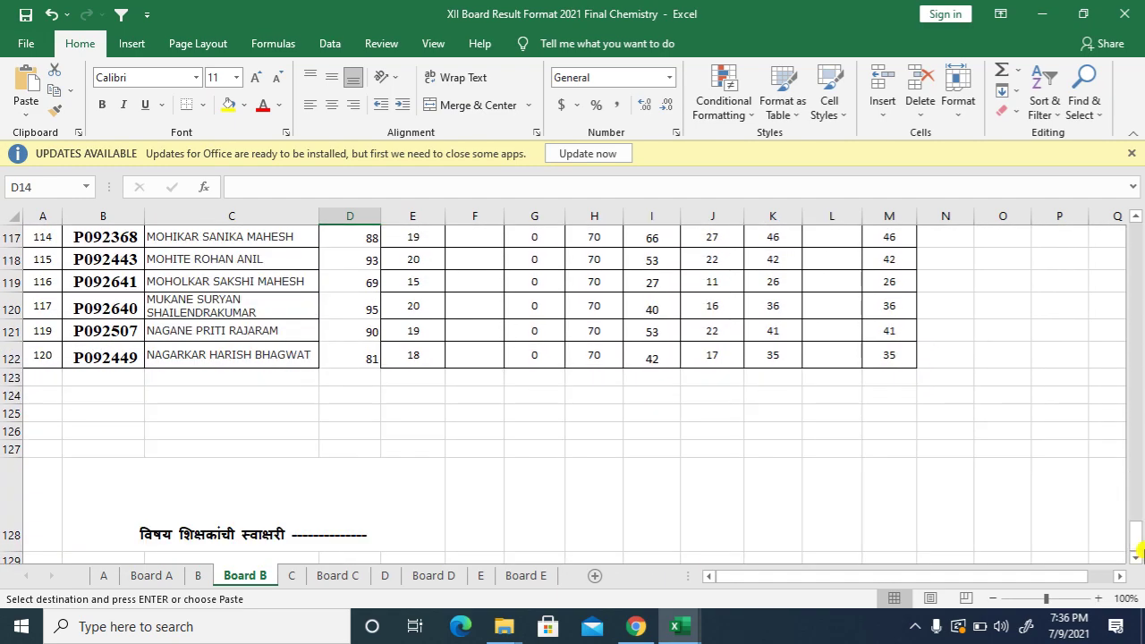
Switch to Chrome and go back from the SSC marks upload page to the board site's initial login page, dismissing the login error
left_click(634, 627)
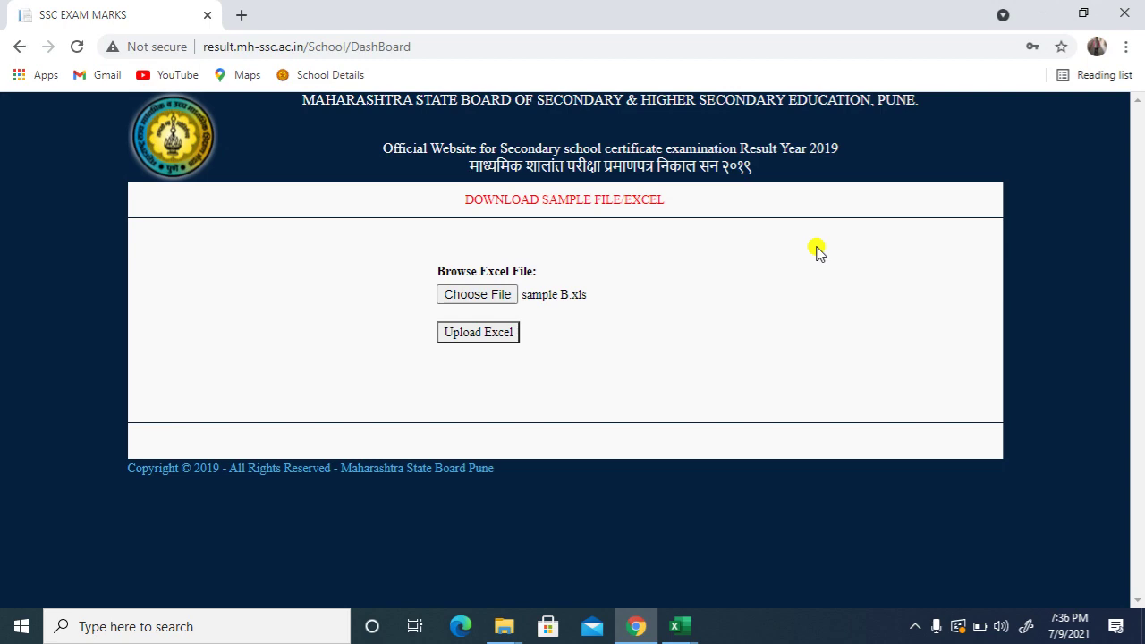
left_click(20, 47)
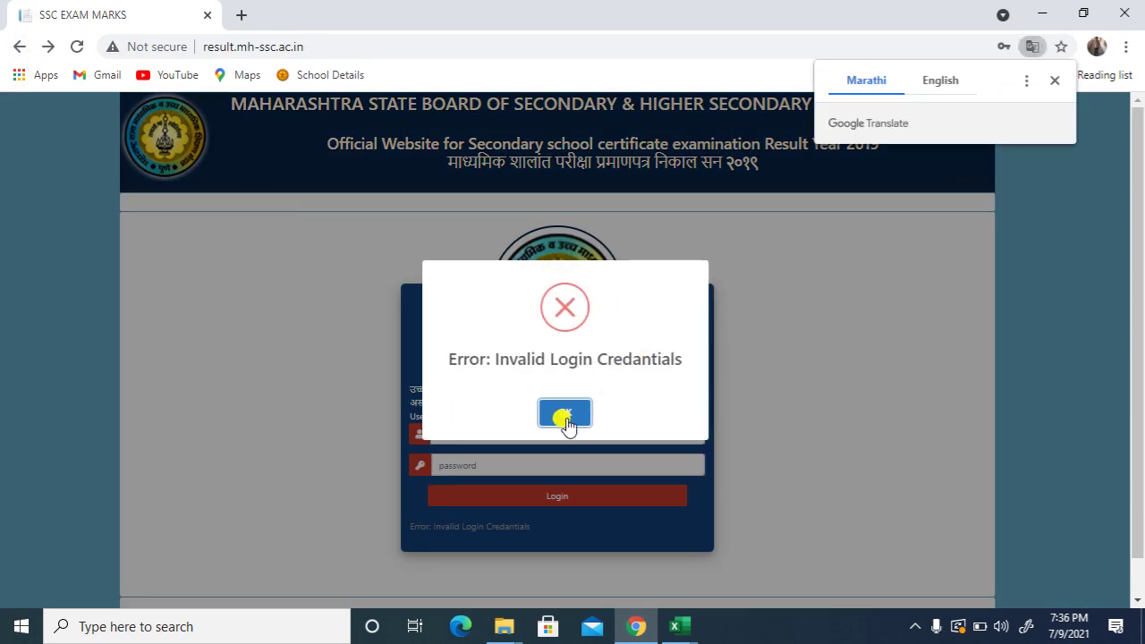
left_click(564, 415)
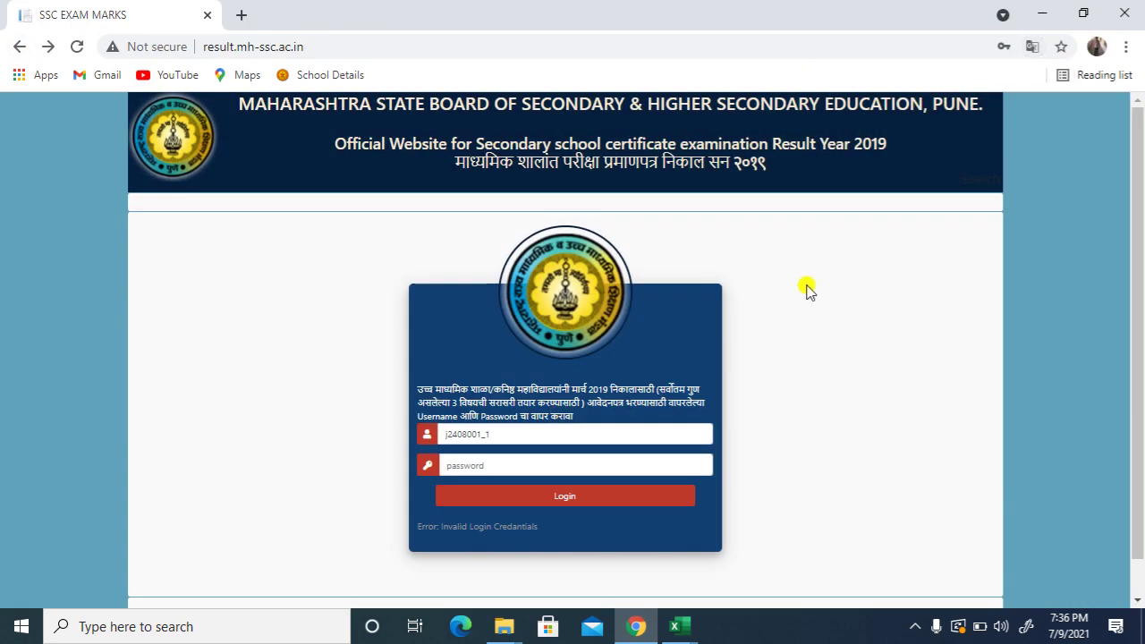
left_click(17, 49)
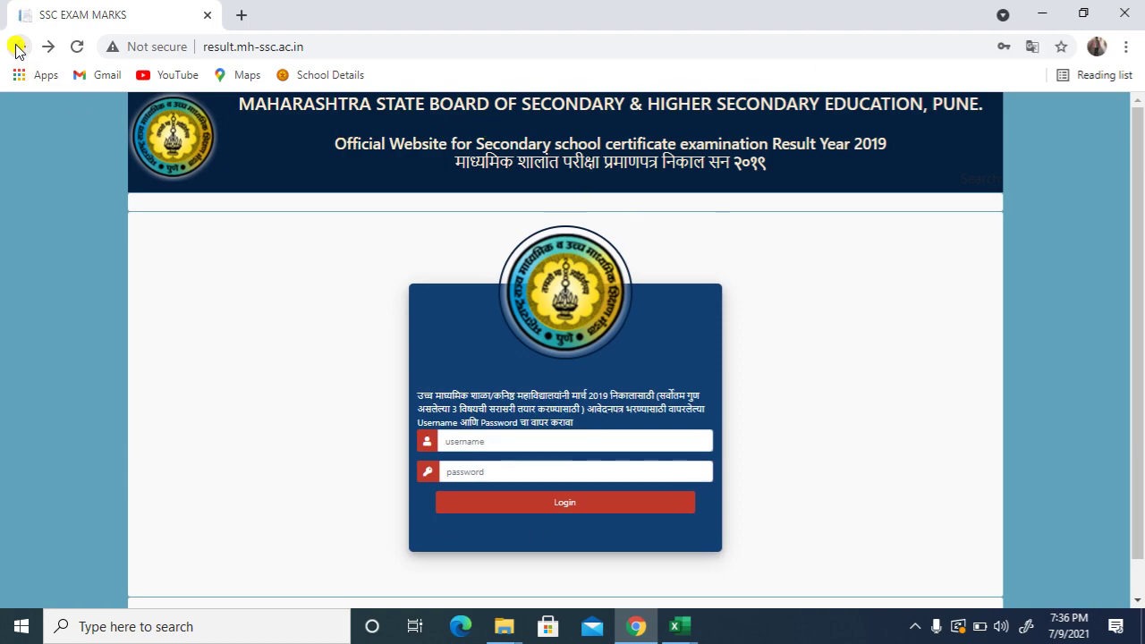